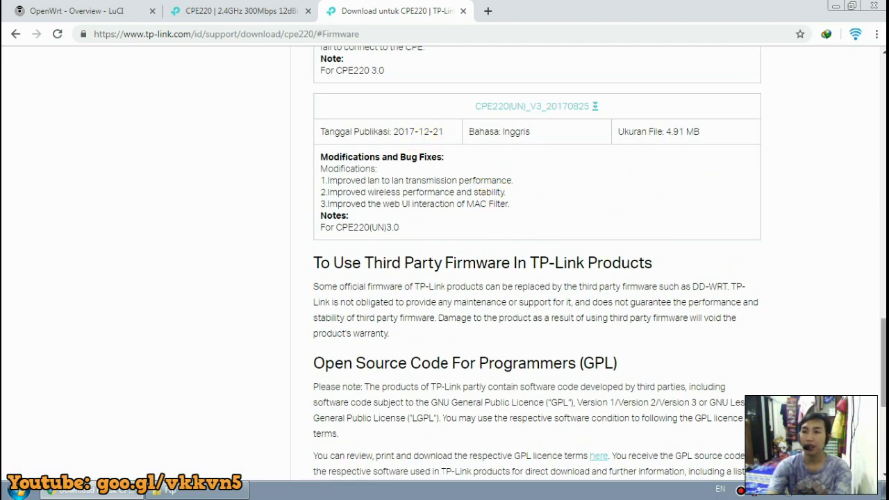
scroll(536, 261, "up", 2)
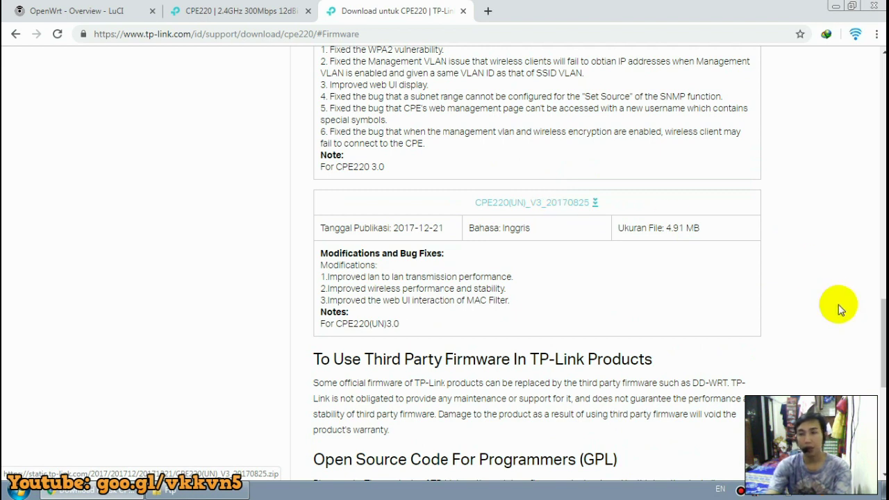
Download the CPE220(UN)_V3_20170825 firmware zip, accept the duplicate download, and open it in WinRAR.
scroll(838, 308, "up", 1)
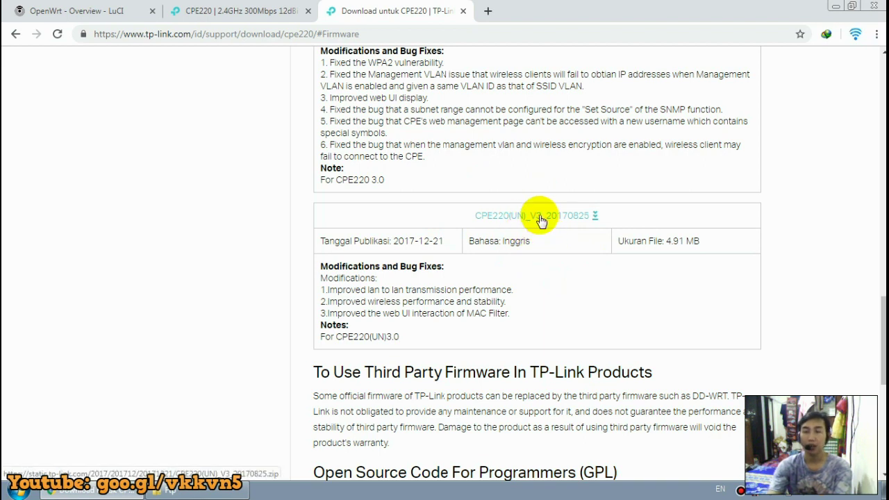
left_click(540, 217)
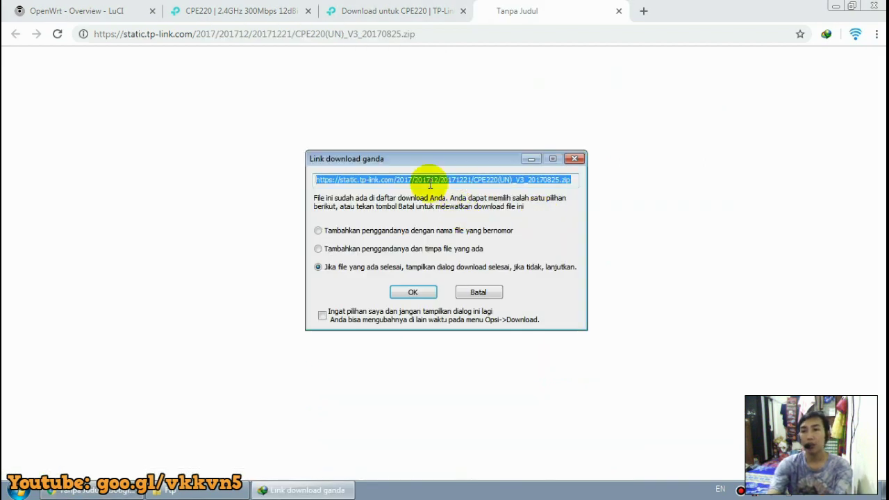
left_click(419, 295)
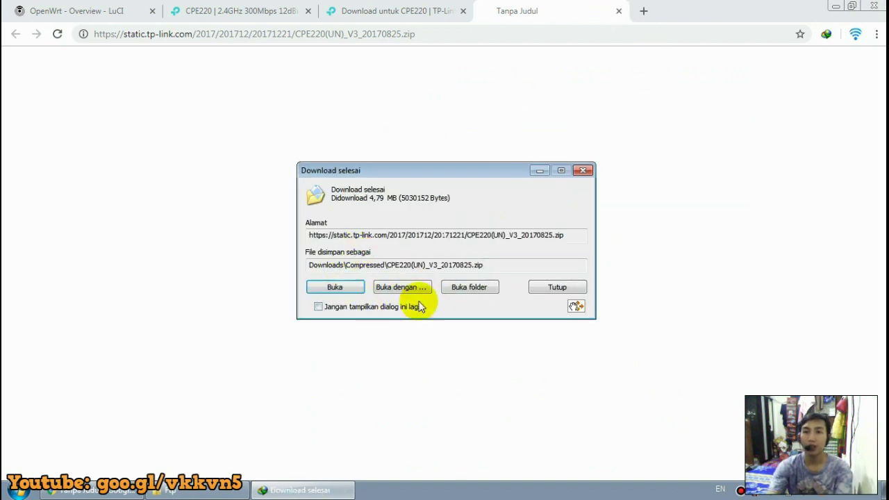
left_click(351, 288)
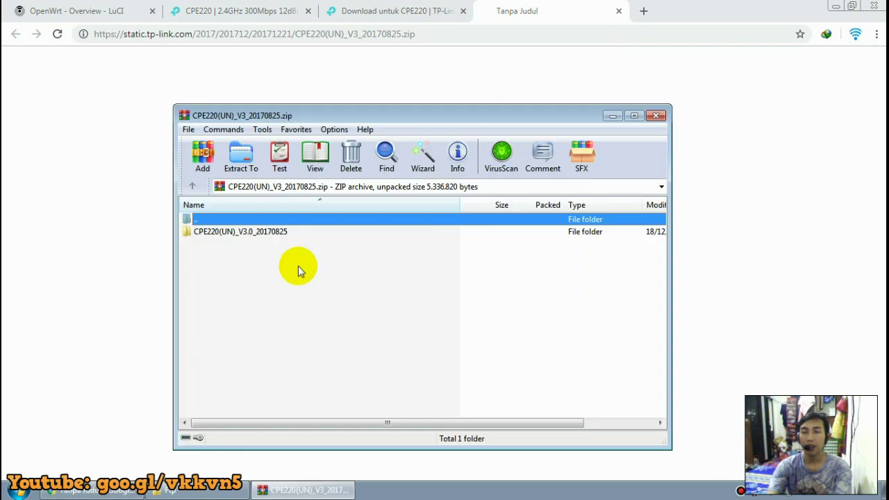
Open the CPE220(UN)_V3.0_20170825 folder, with WinRAR upper right and the Ftp folder lower left.
double_click(240, 234)
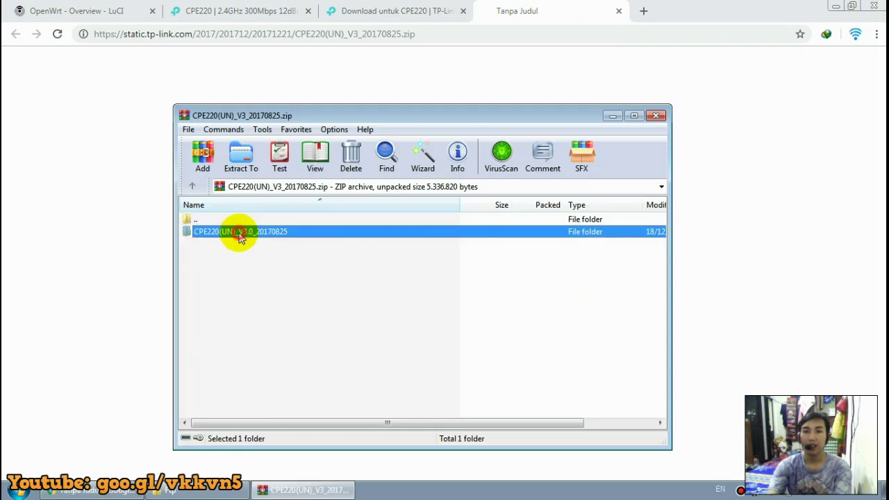
left_click_drag(438, 114, 657, 54)
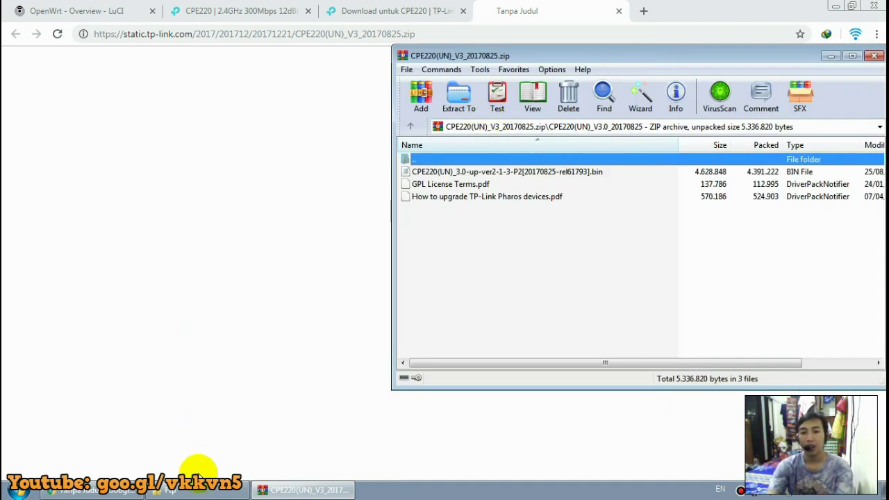
left_click(191, 489)
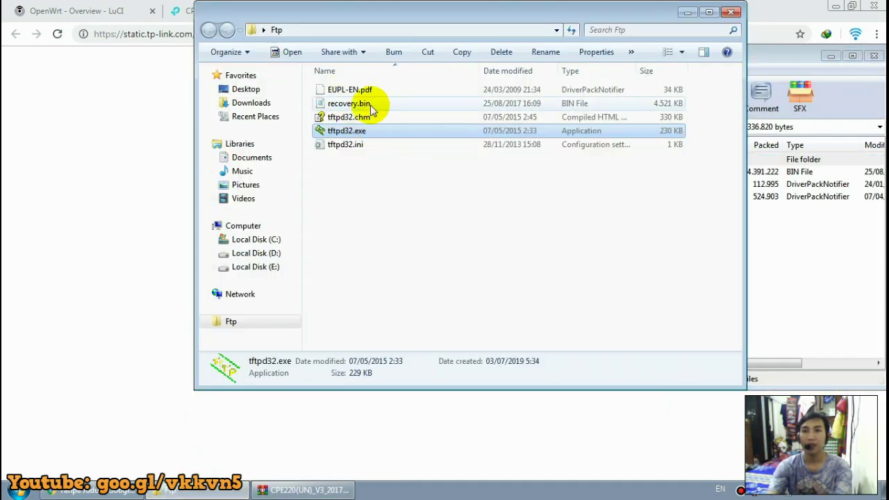
left_click_drag(453, 14, 316, 77)
left_click(241, 264)
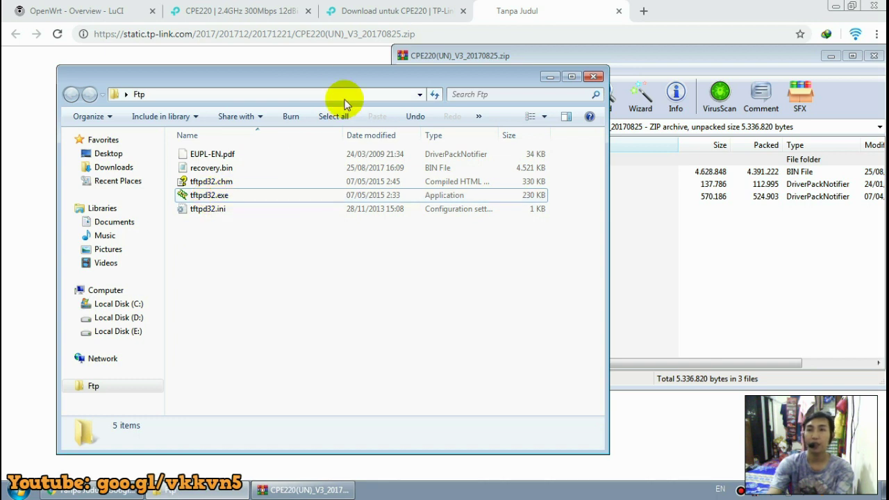
left_click_drag(341, 79, 293, 99)
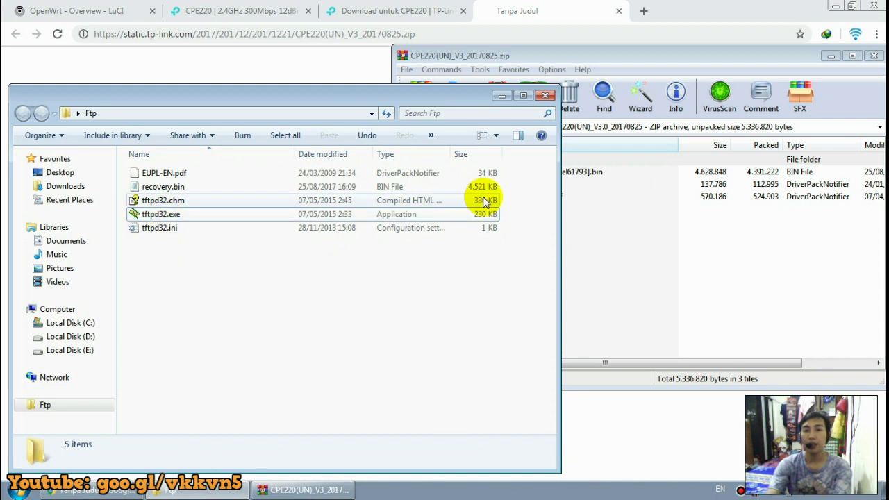
left_click(586, 51)
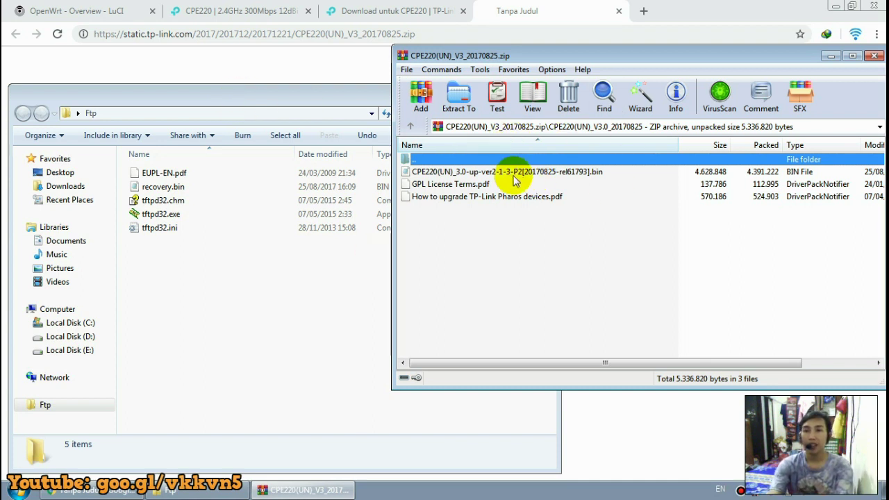
Copy the CPE220 firmware .bin from WinRAR into the Ftp folder.
left_click(472, 172)
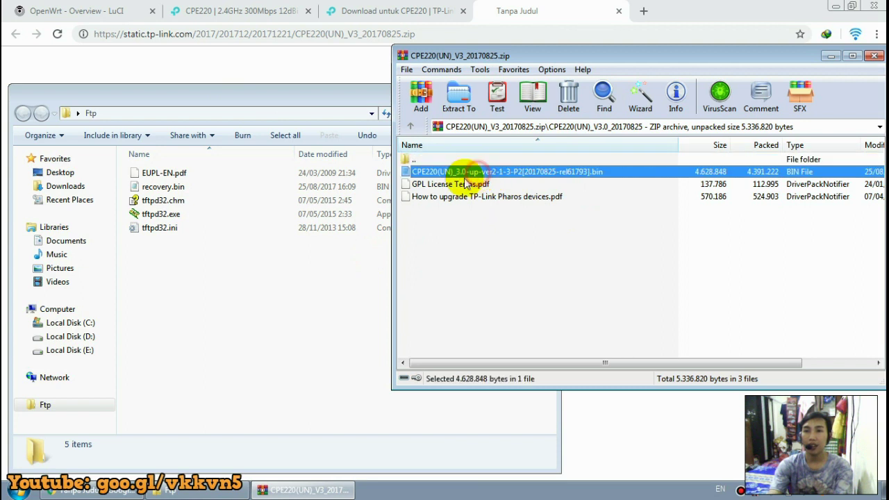
left_click_drag(452, 174, 201, 306)
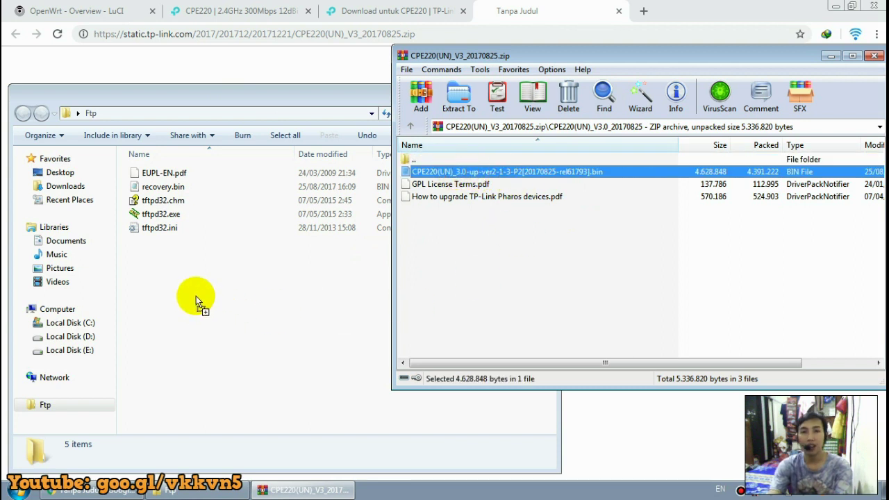
left_click_drag(196, 295, 195, 295)
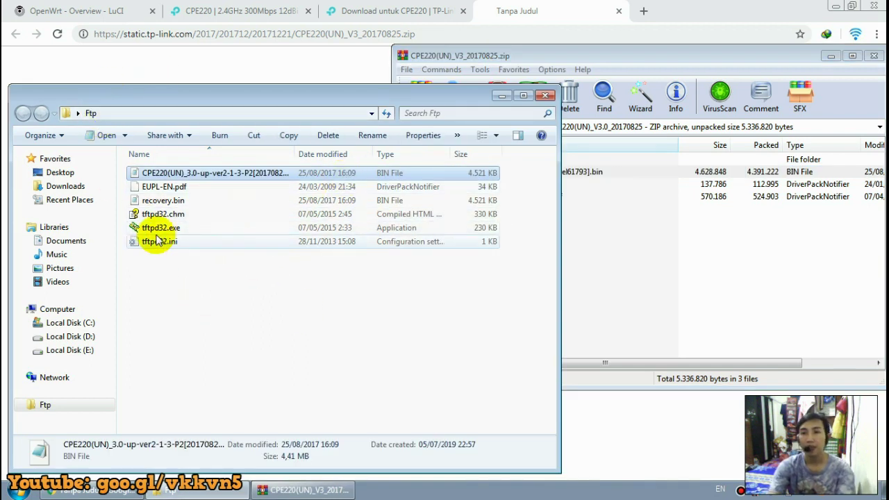
Delete the old recovery.bin from the Ftp folder, sending it to the Recycle Bin.
left_click(172, 200)
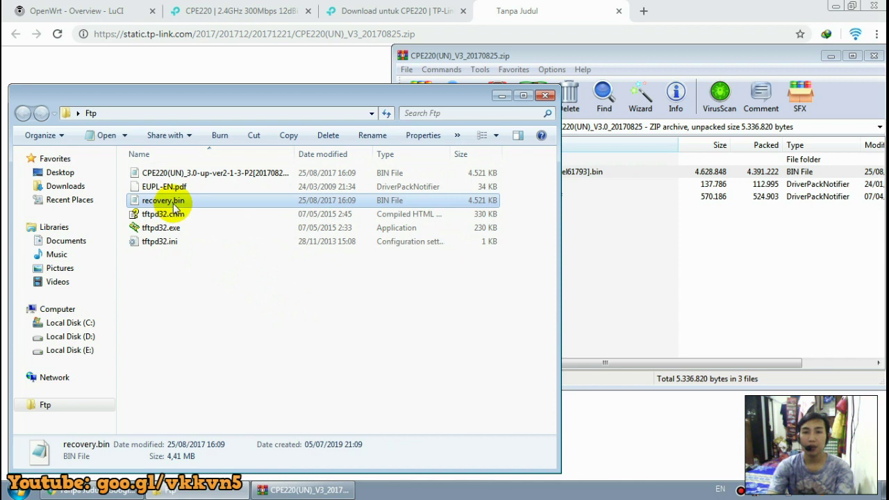
right_click(174, 207)
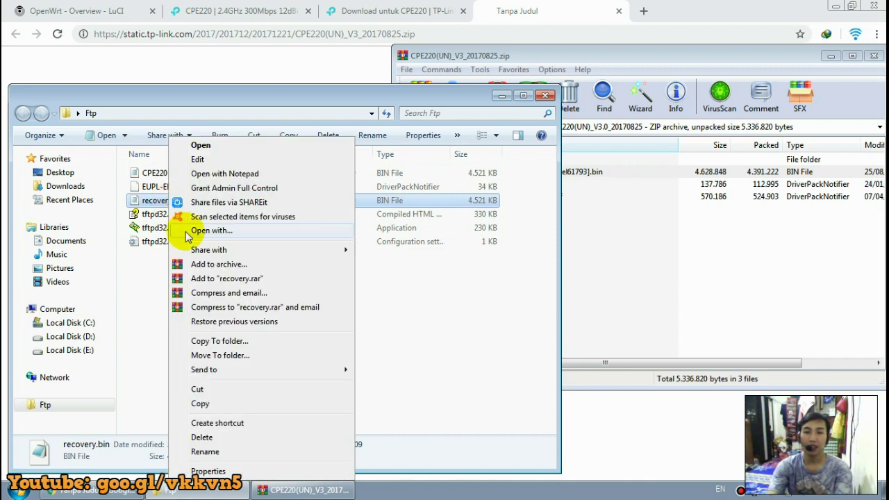
left_click(232, 452)
left_click_drag(193, 200, 135, 199)
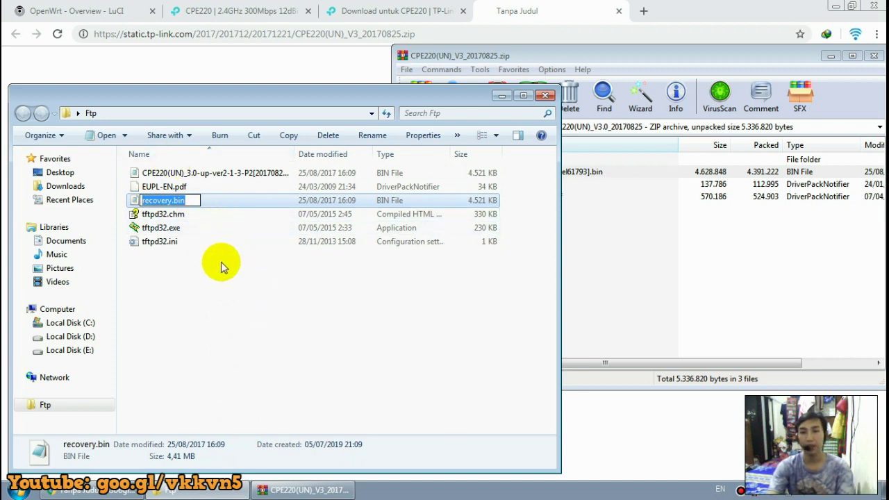
left_click(219, 201)
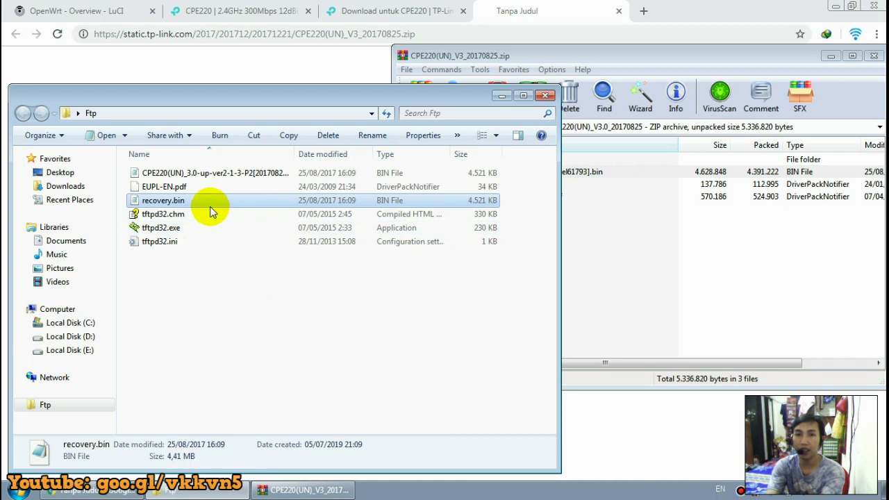
key("Delete")
left_click(498, 300)
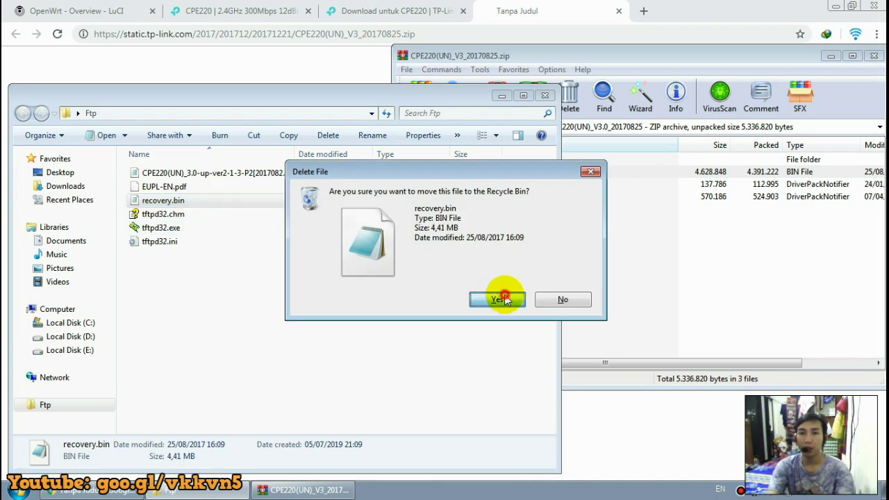
left_click(212, 177)
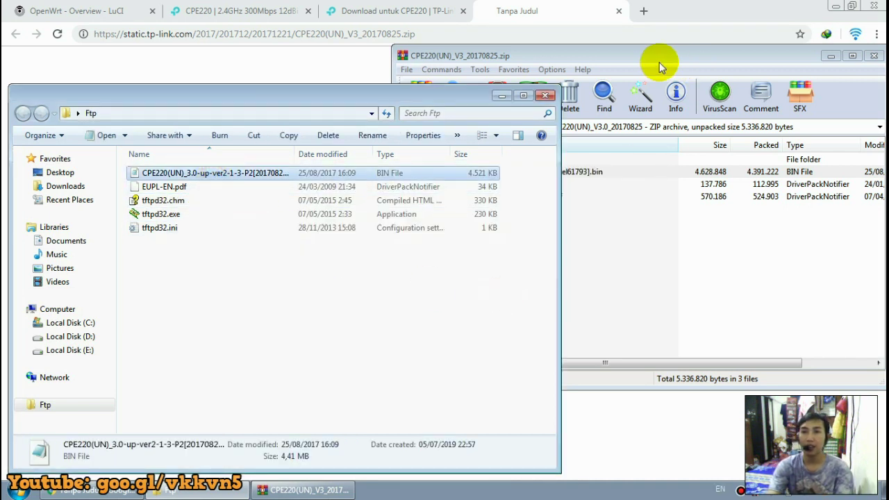
left_click(660, 64)
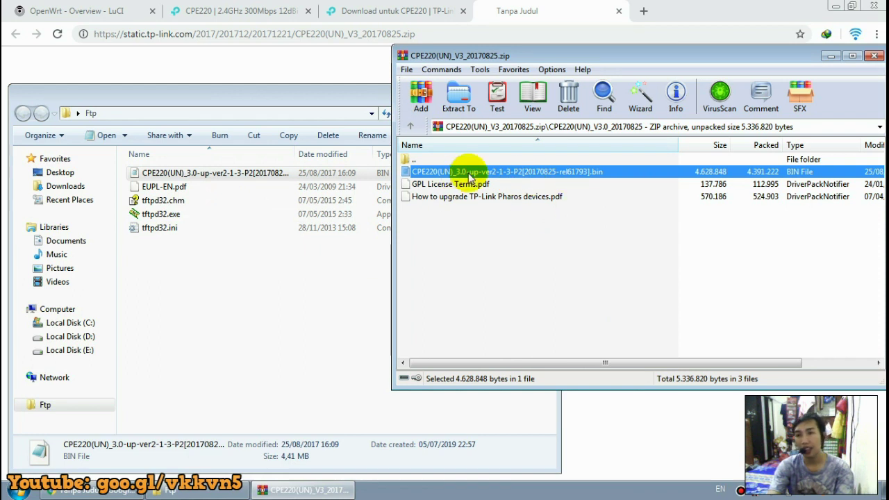
left_click(254, 173)
Rename the copied CPE220 firmware .bin to recovery.bin.
right_click(250, 174)
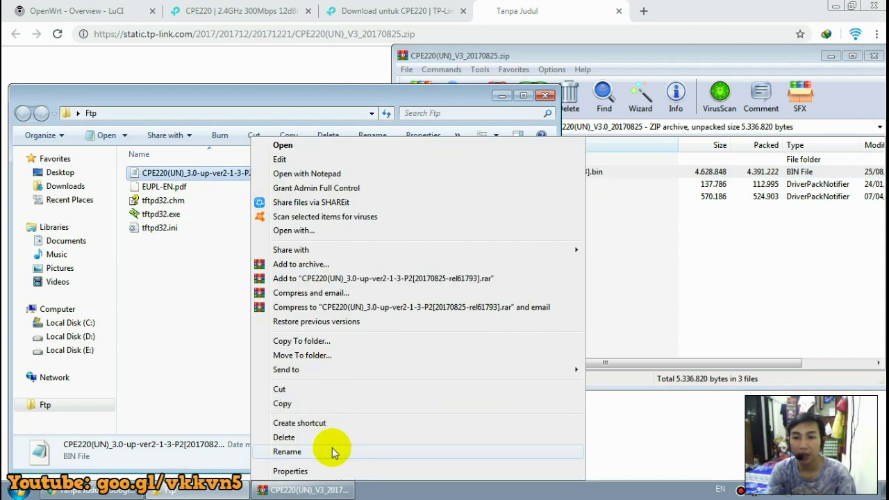
left_click(327, 451)
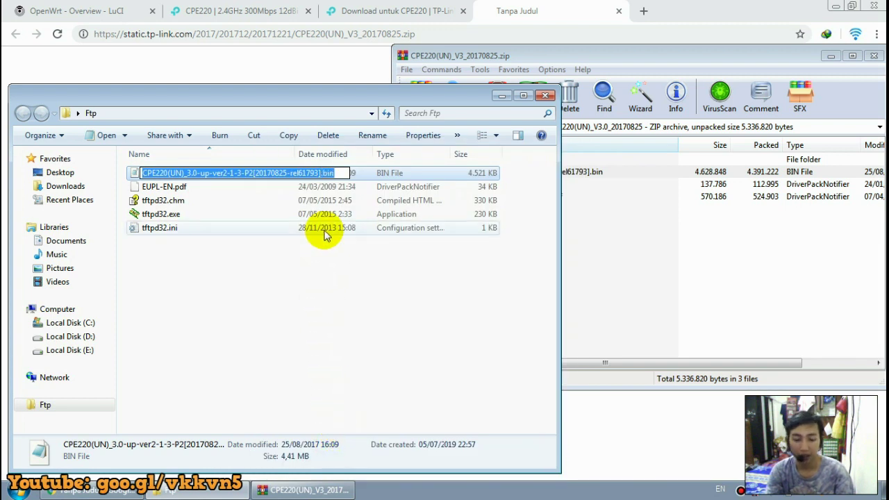
type("recovery.bin")
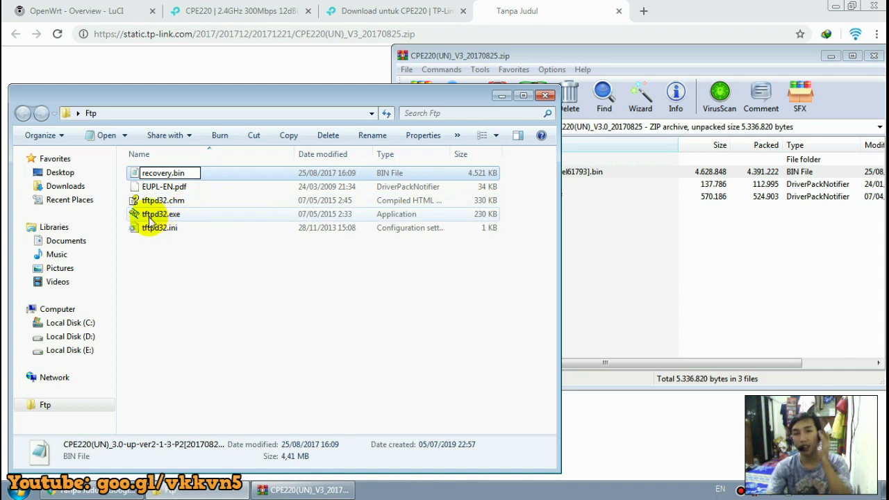
left_click(175, 219)
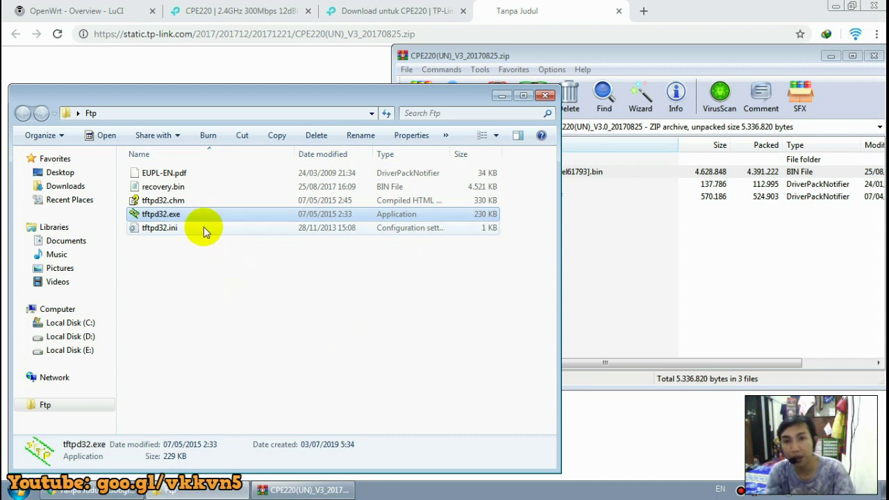
Confirm the recovery.bin file name and close the WinRAR archive window.
left_click(199, 188)
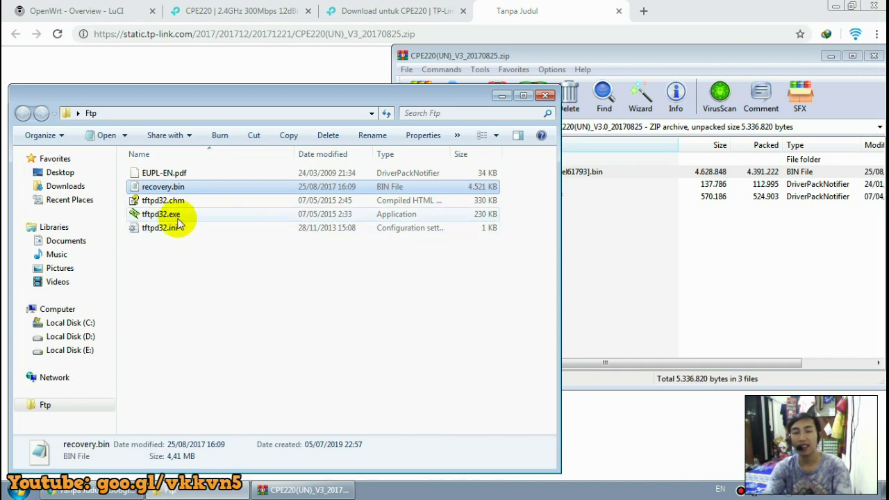
left_click(147, 191)
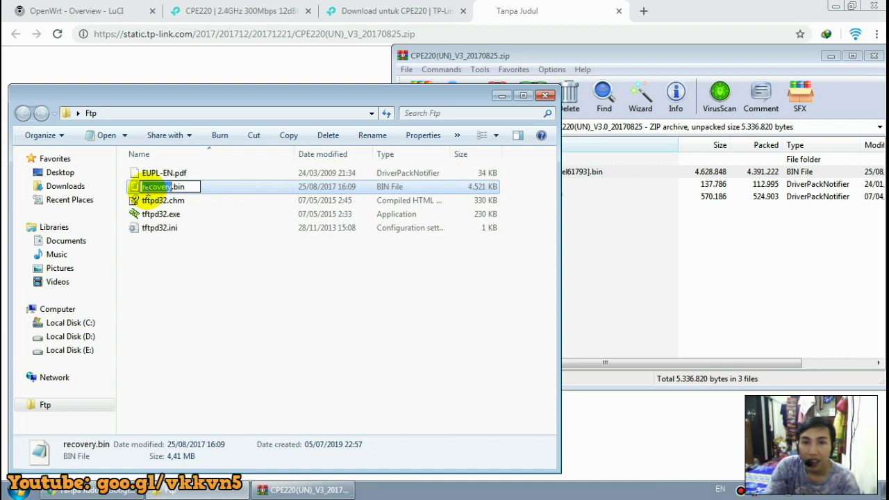
left_click(189, 187)
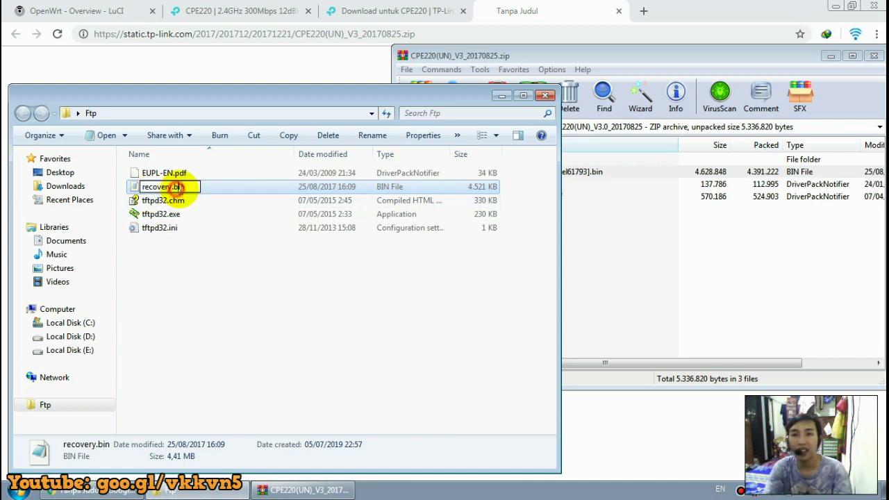
left_click(221, 242)
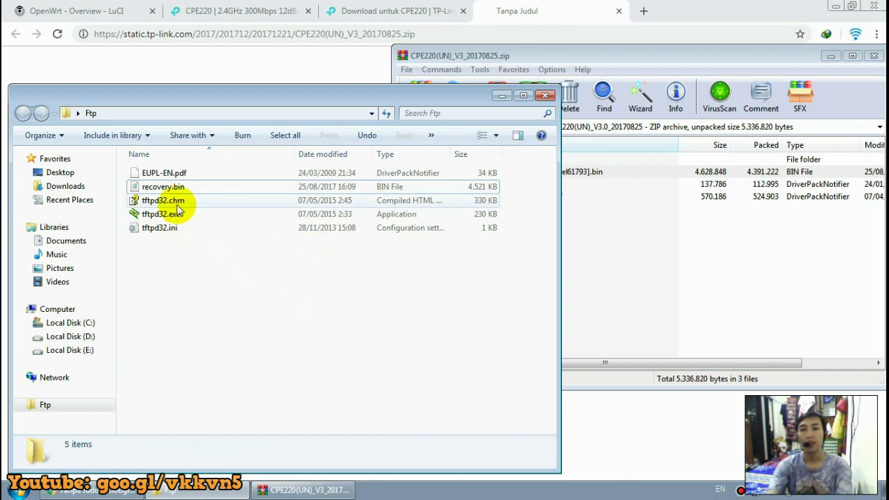
left_click(771, 62)
left_click(877, 58)
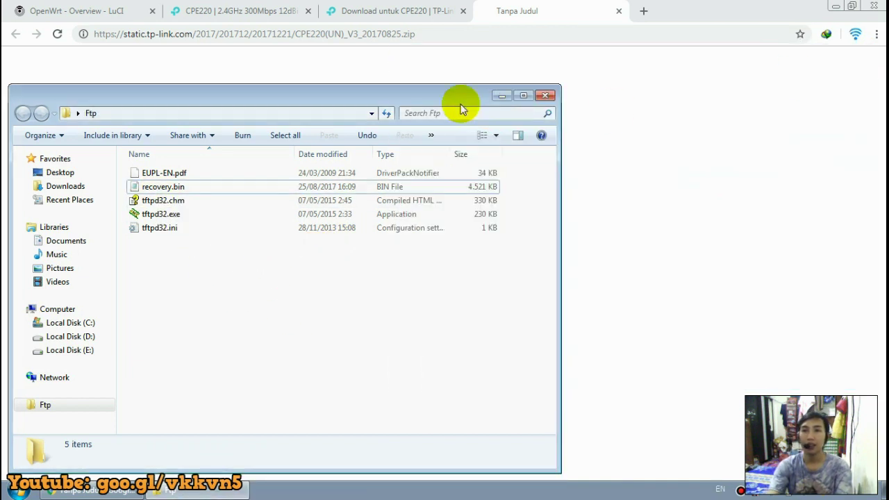
left_click_drag(438, 99, 537, 75)
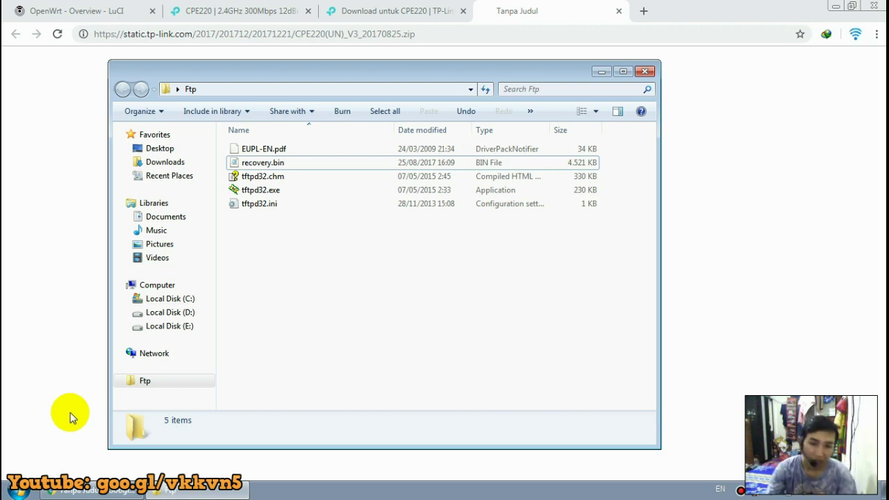
Open Local Area Connection 2 properties via Control Panel's Network and Sharing Center.
left_click(19, 490)
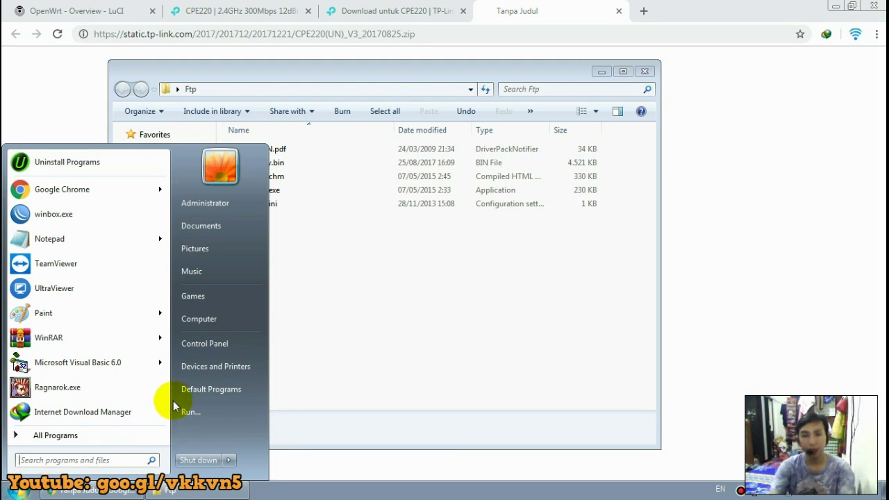
left_click(213, 347)
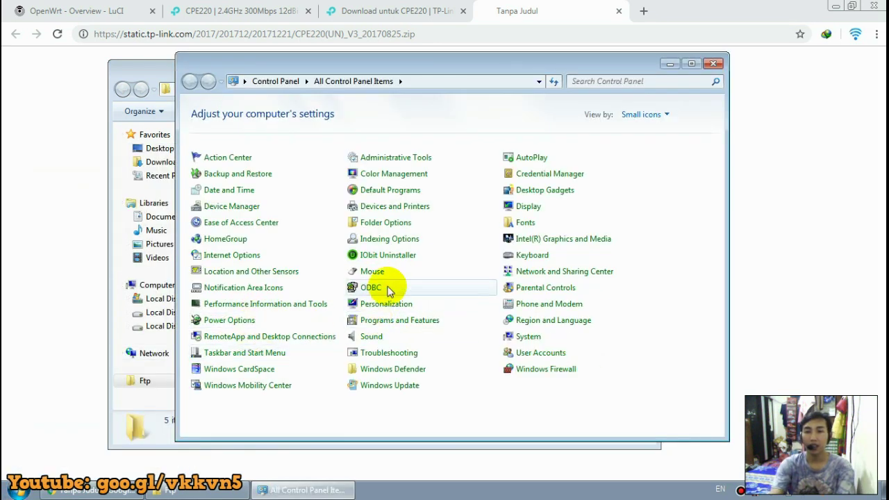
left_click(543, 270)
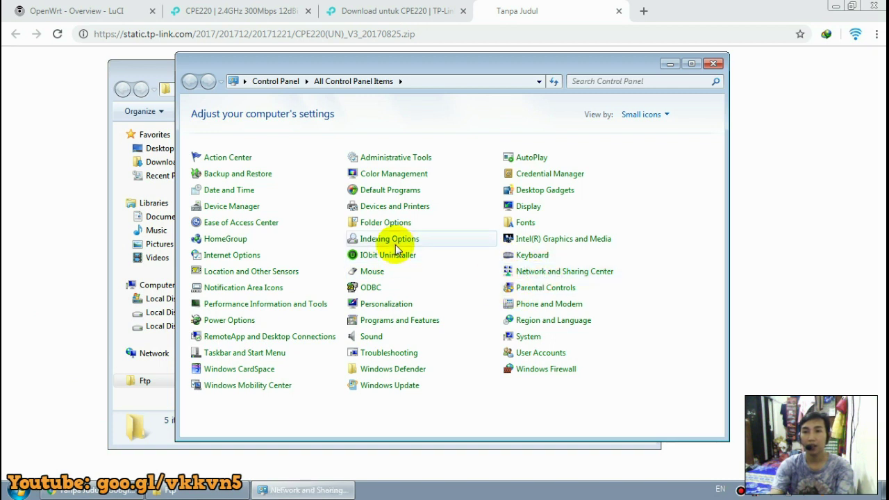
left_click(264, 147)
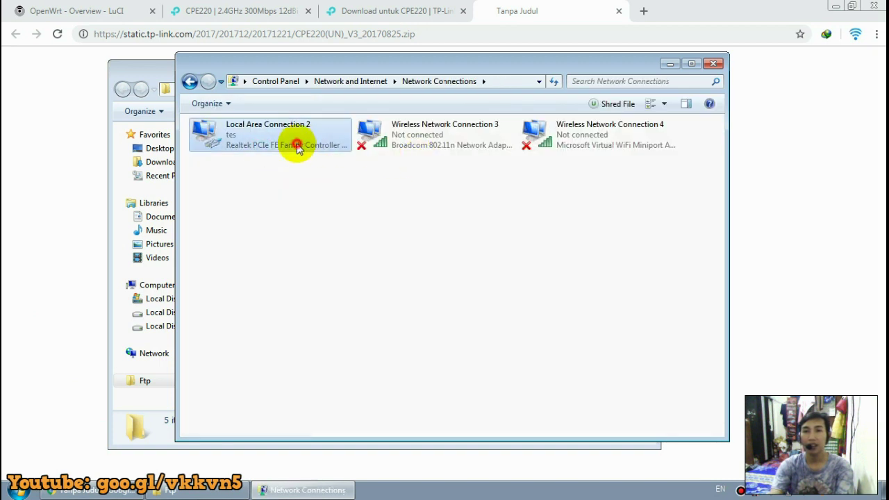
right_click(271, 134)
left_click(327, 260)
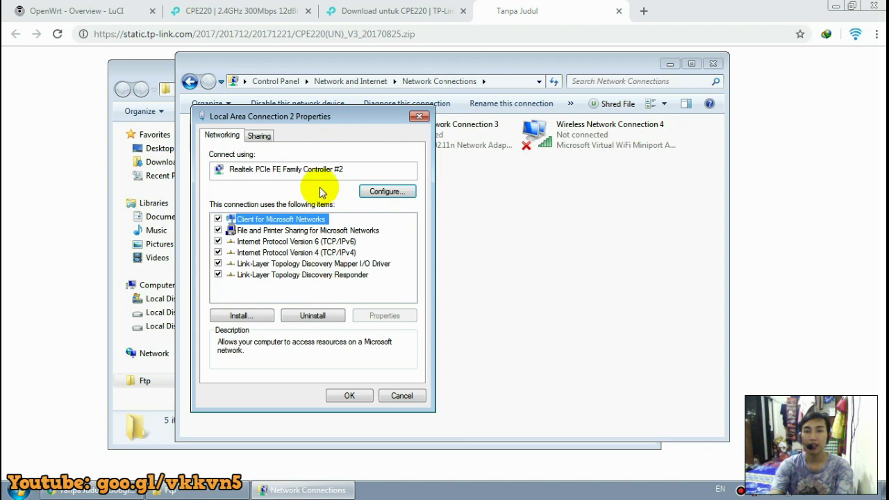
left_click_drag(313, 114, 472, 122)
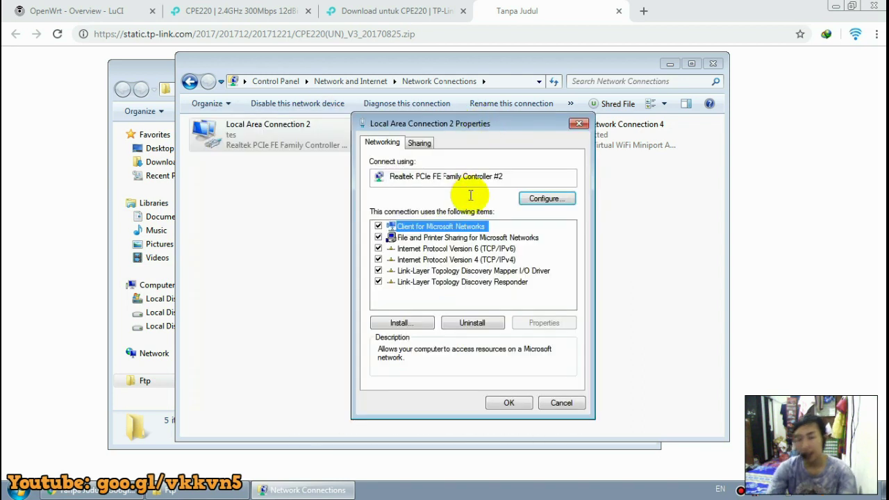
Open the IPv4 properties and their Advanced TCP/IP settings showing 192.168.1.15 and 192.168.2.15.
left_click(476, 260)
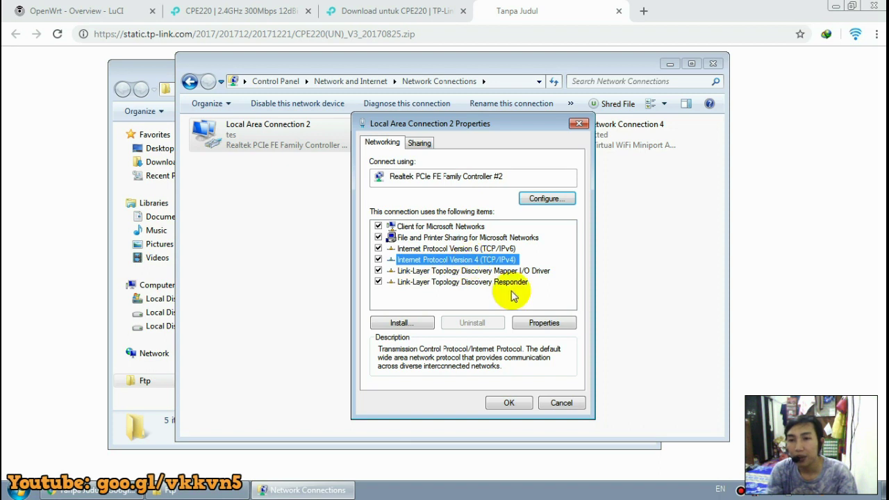
left_click(544, 322)
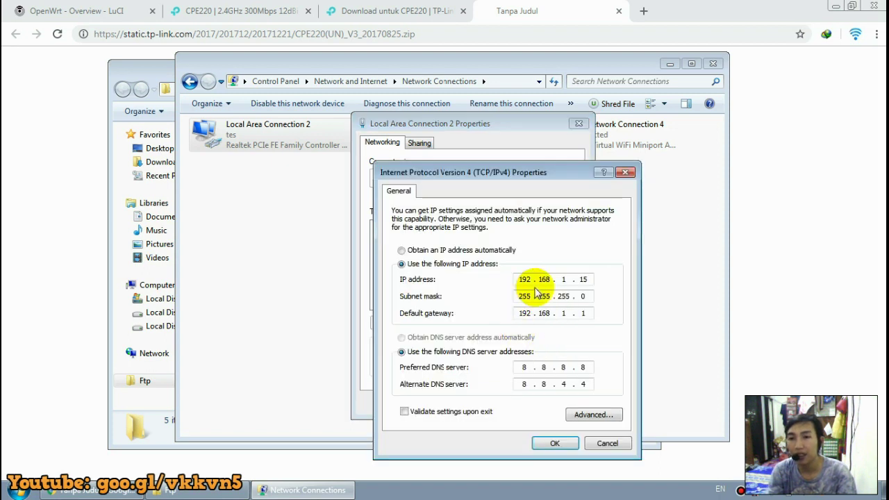
double_click(562, 279)
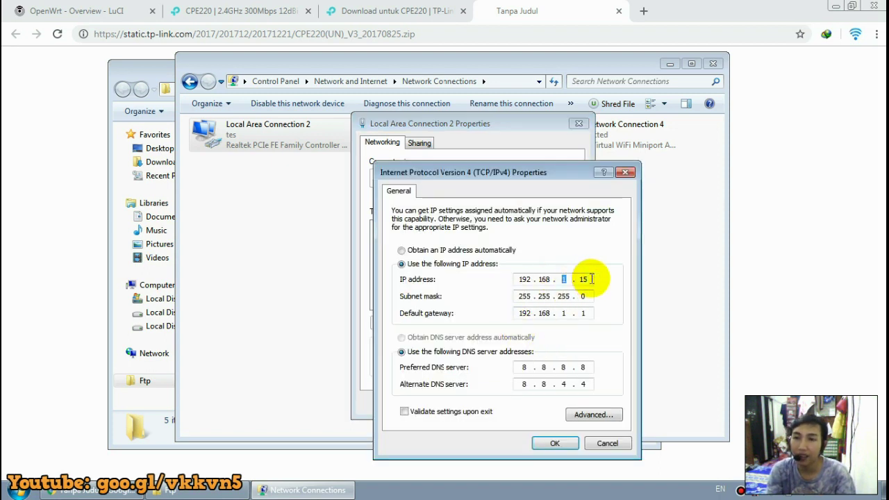
left_click(570, 279)
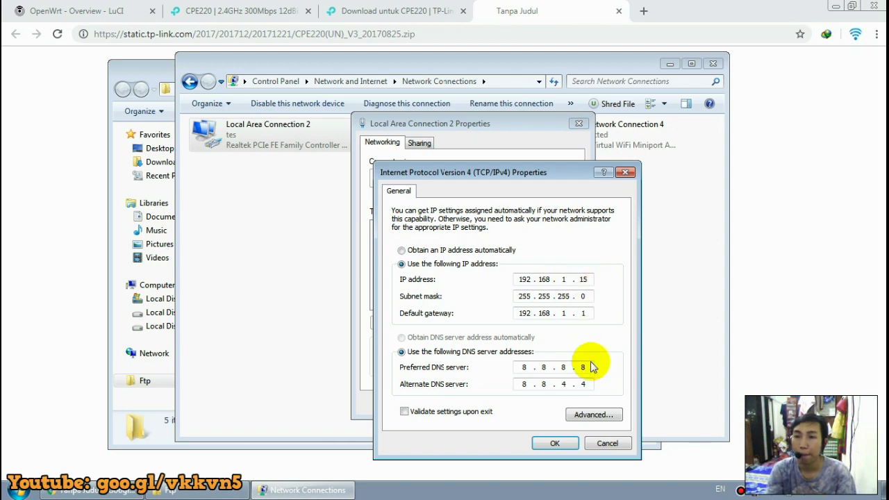
left_click(594, 415)
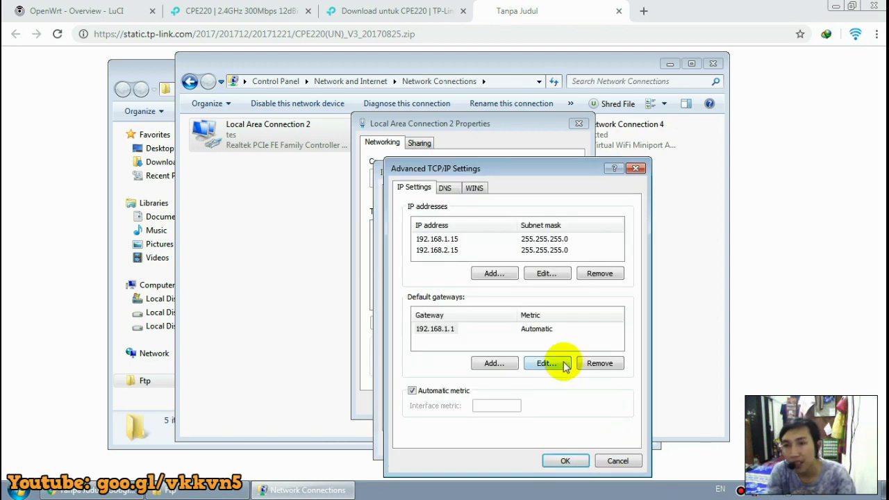
Add IP address 192.168.0.66 in the Advanced TCP/IP settings.
left_click(636, 169)
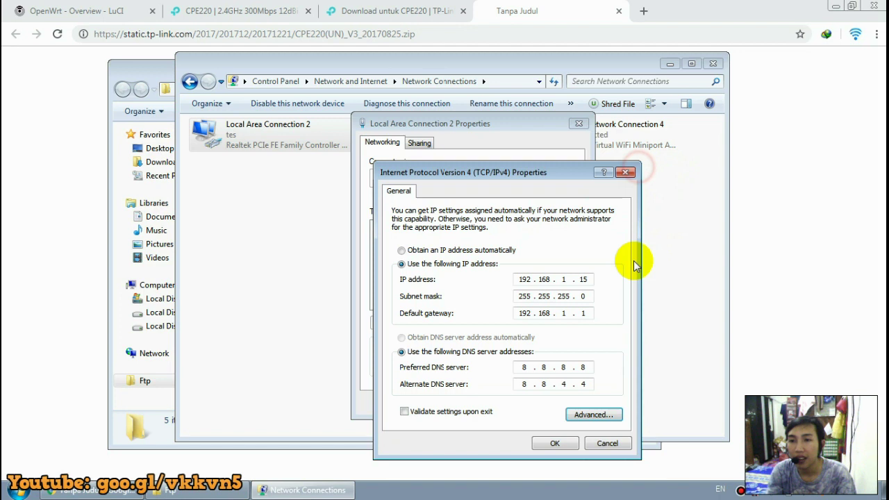
left_click(594, 415)
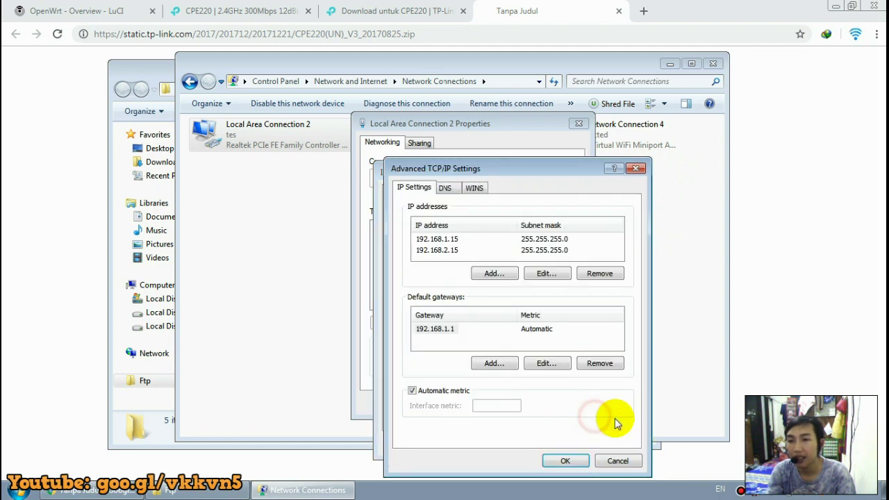
left_click(493, 275)
left_click_drag(535, 228, 513, 283)
left_click(480, 306)
type("192 . 1")
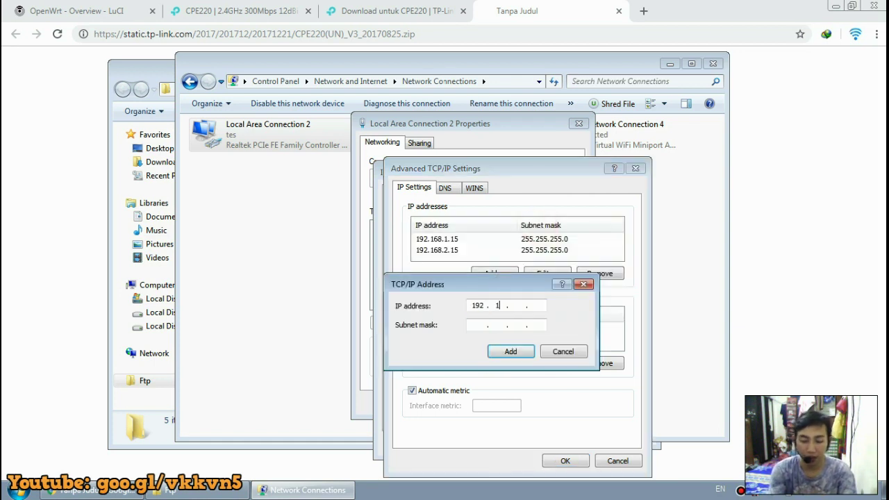
type("68 . 0 . ")
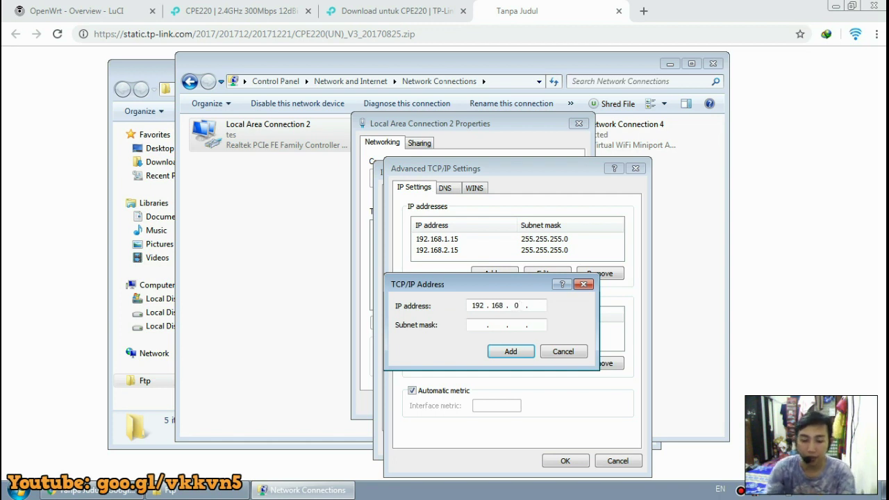
type("66")
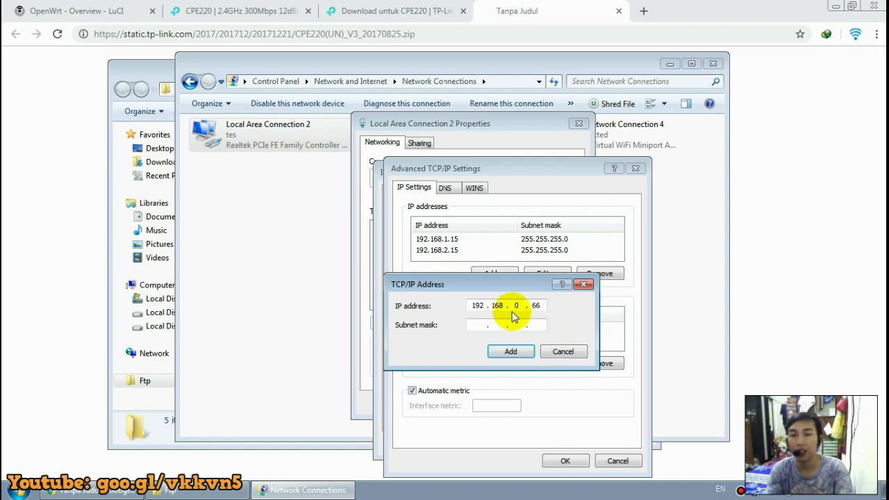
left_click(510, 351)
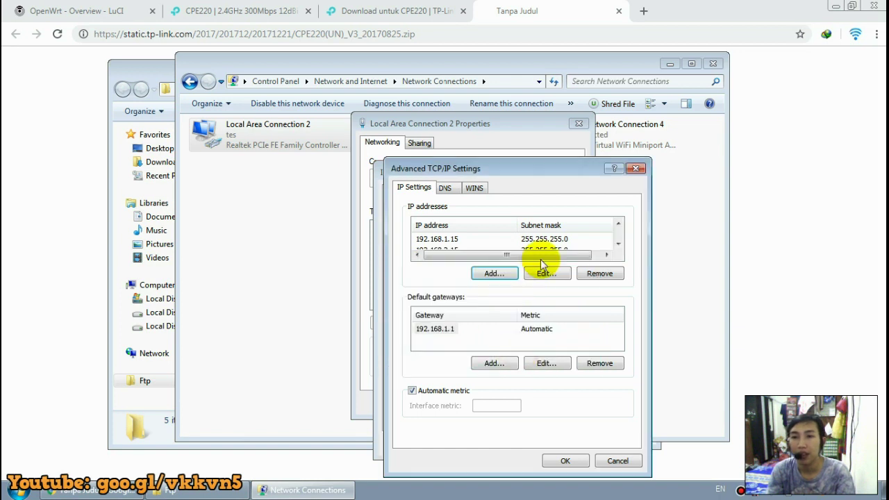
left_click(617, 244)
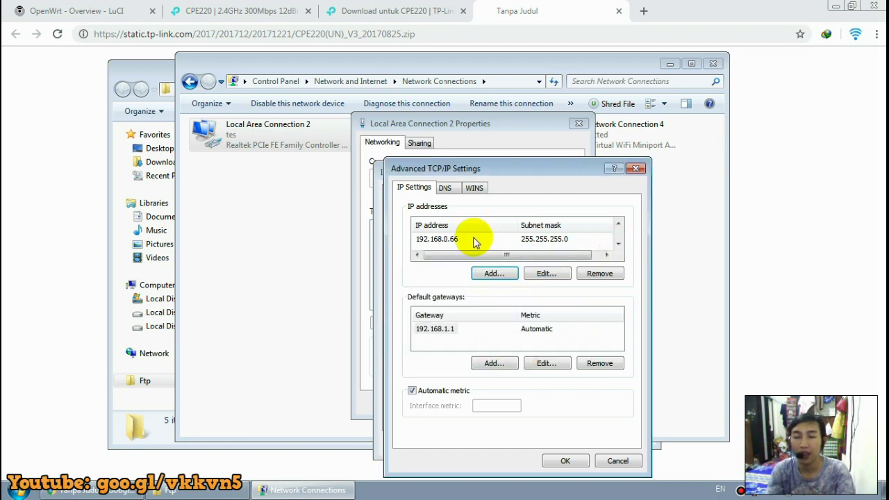
Add IP address 192.168.0.100 and adjust the address list.
left_click(494, 273)
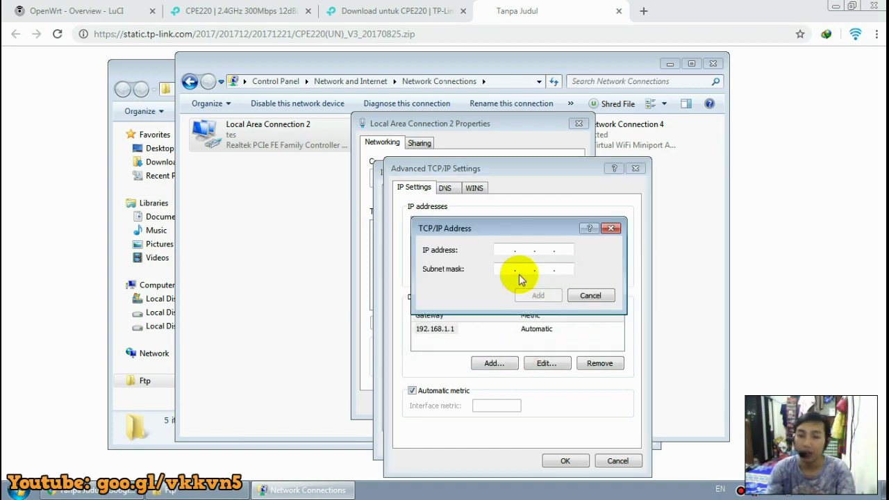
type("192 . 168 . ")
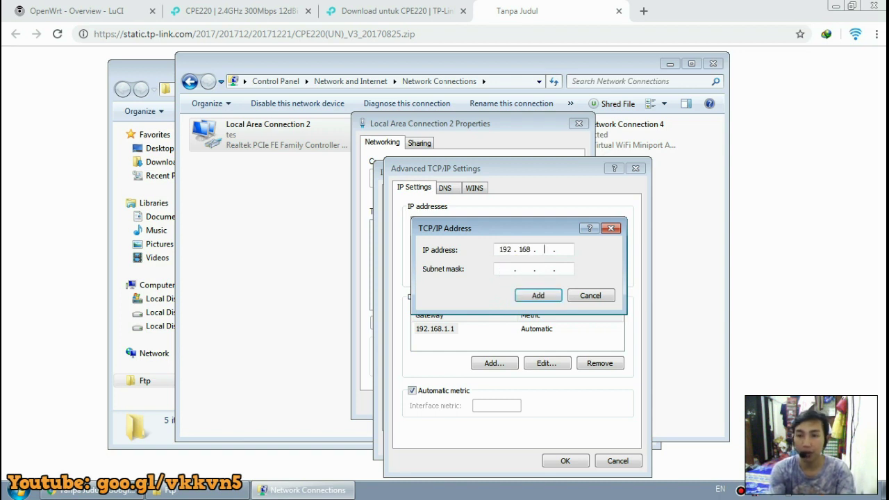
type("0 . 100")
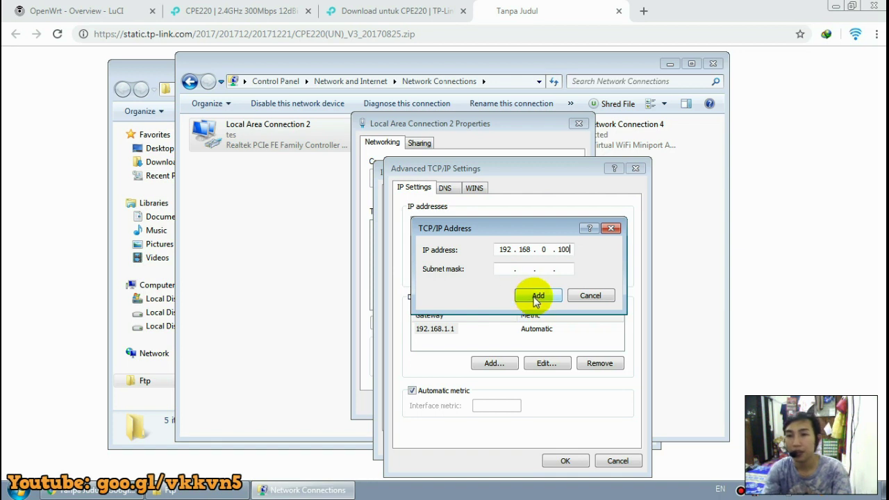
left_click(536, 297)
left_click(617, 244)
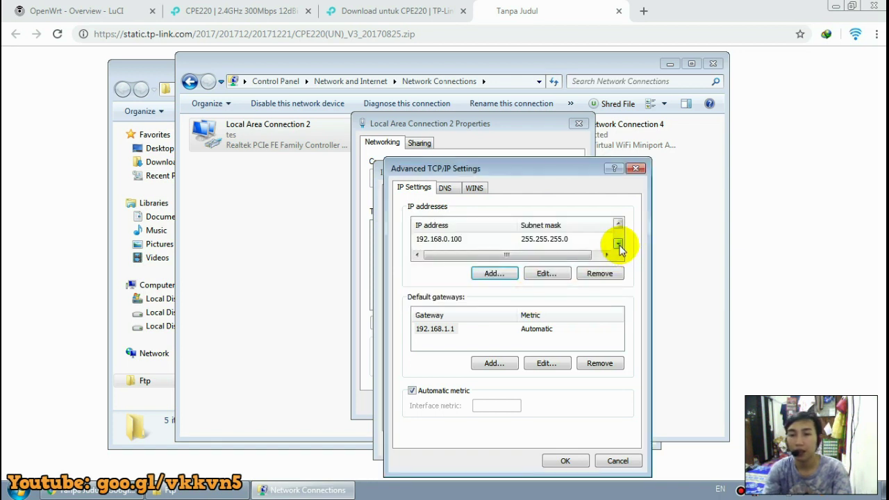
left_click(617, 225)
left_click(617, 224)
left_click(618, 245)
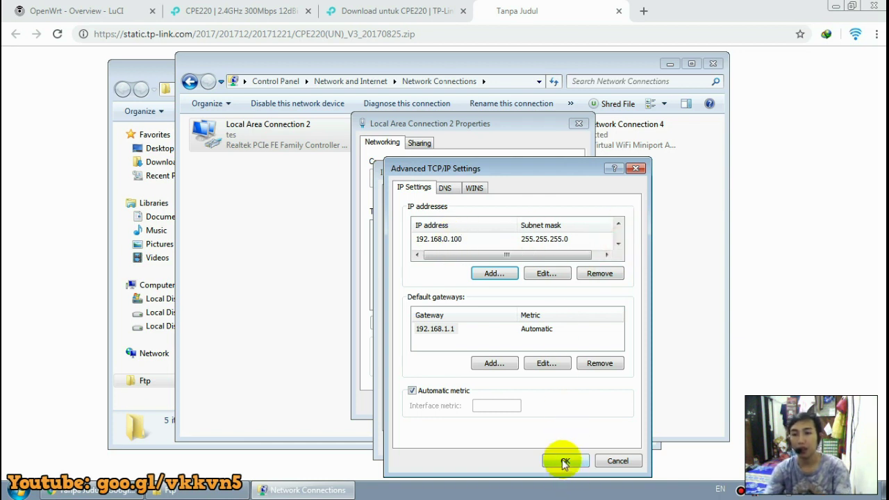
Save the TCP/IP settings and close the connection properties and Network Connections windows.
left_click(564, 461)
left_click(555, 445)
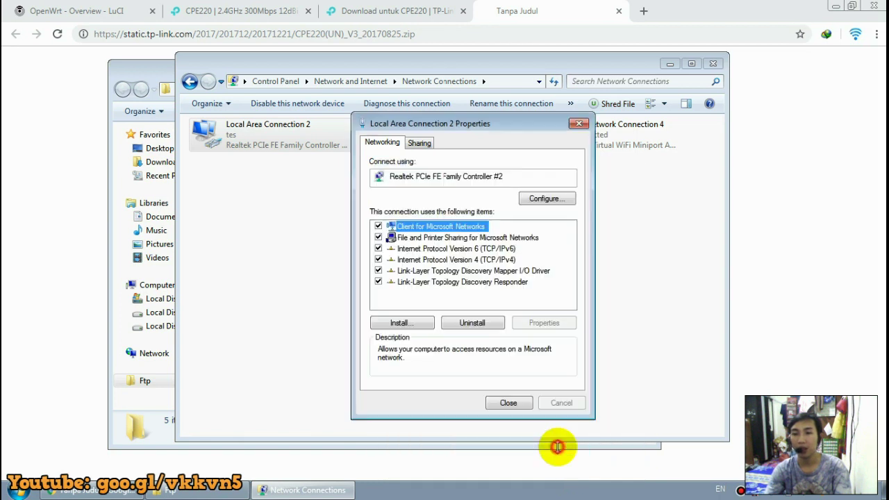
left_click(509, 402)
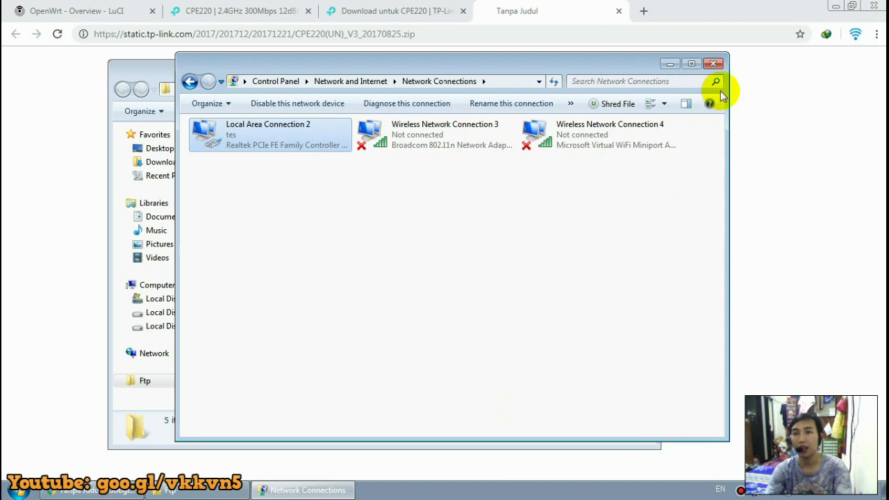
left_click(714, 64)
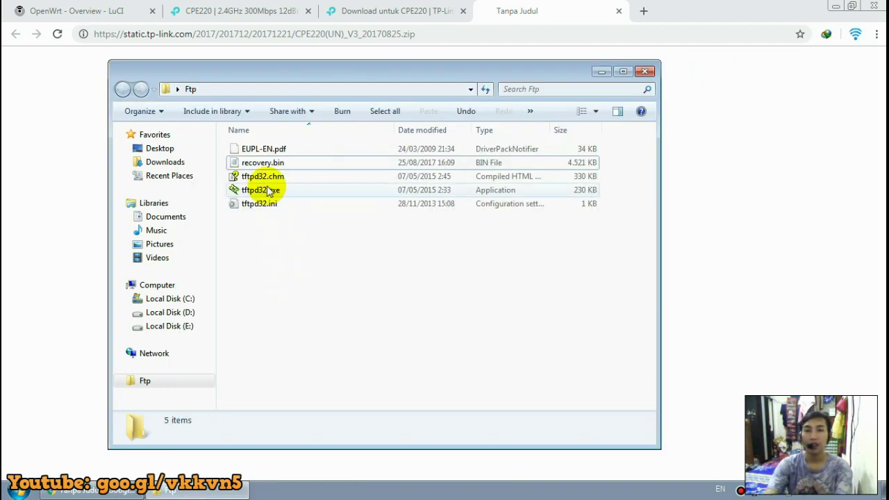
Launch tftpd32.exe from the Ftp folder and move its window aside.
left_click(257, 190)
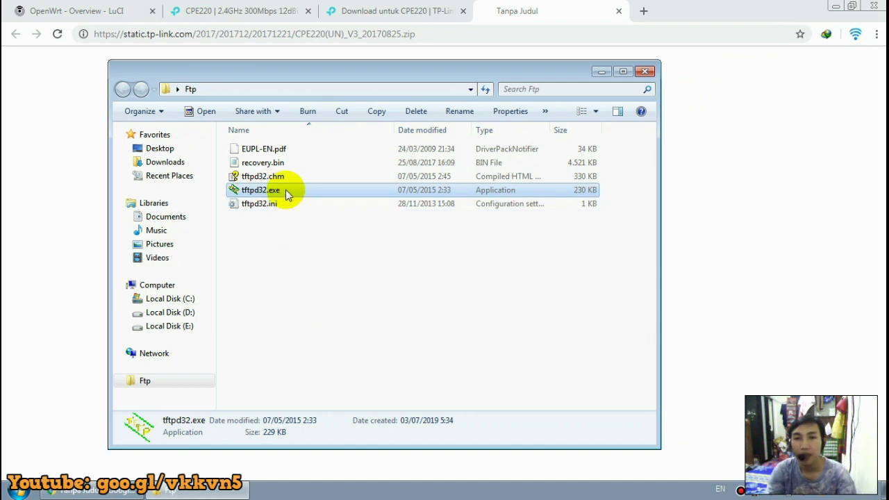
double_click(296, 192)
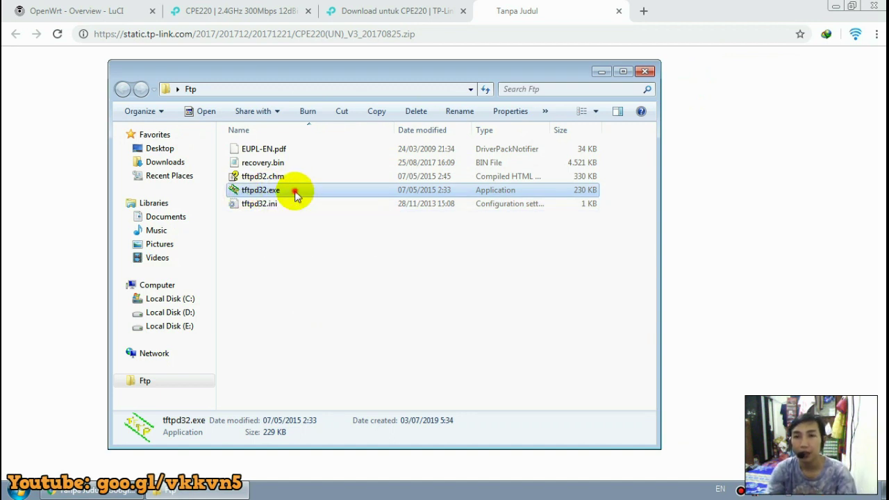
left_click_drag(349, 160, 387, 183)
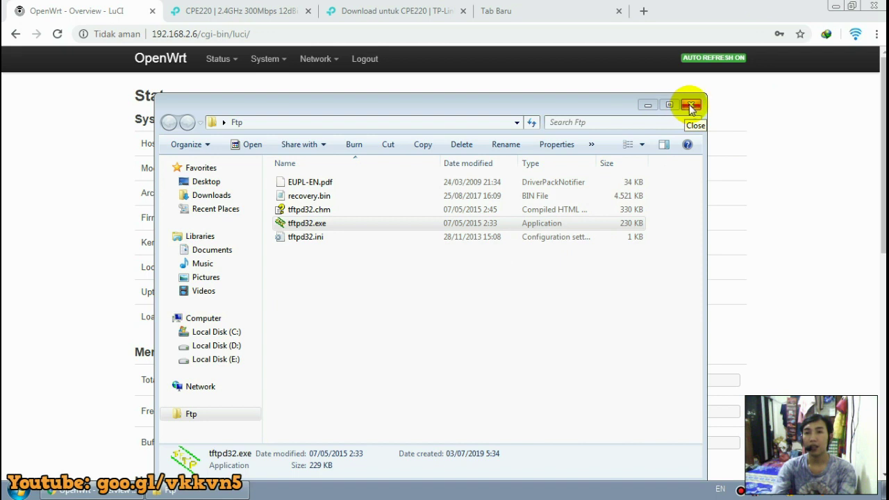
Minimize the Ftp folder window and Chrome to reveal the desktop.
left_click(646, 106)
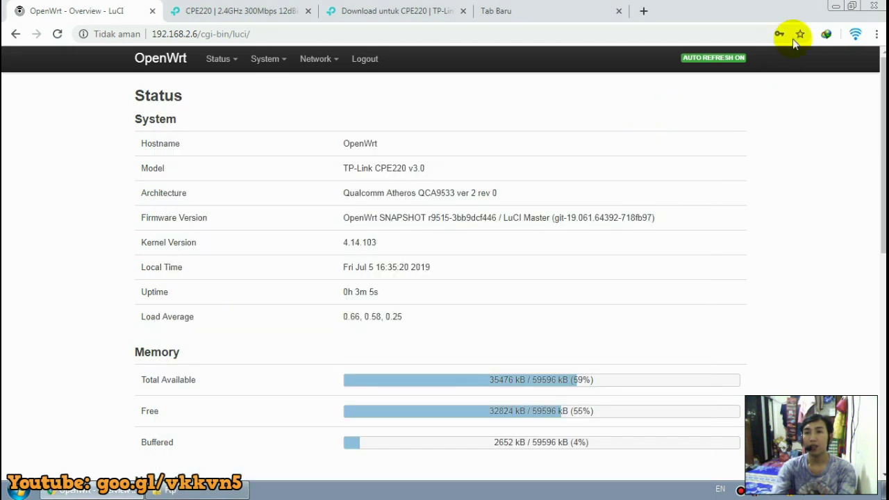
left_click(834, 8)
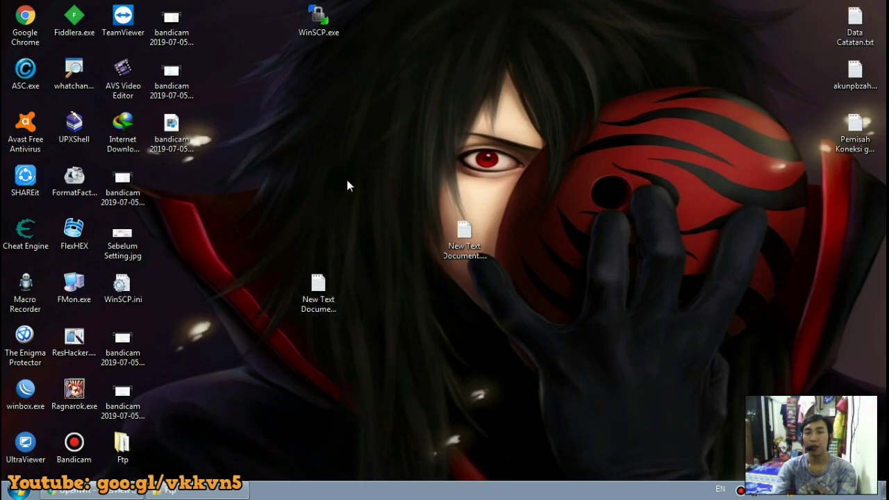
Launch WinSCP and set the SCP file protocol with host 192.168.2.6.
double_click(325, 28)
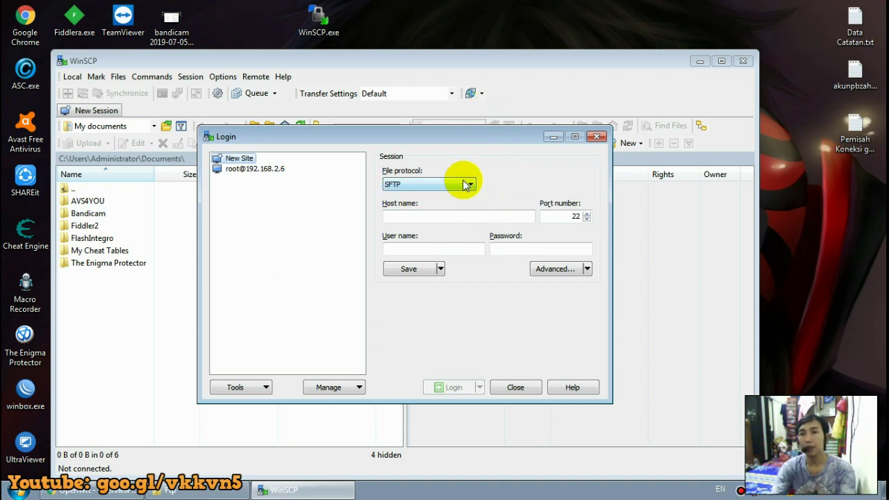
left_click(467, 184)
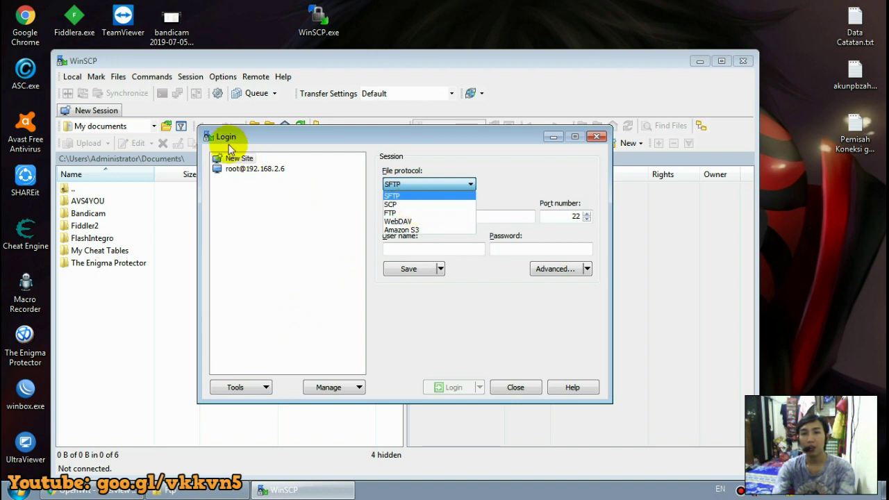
left_click(412, 206)
left_click(431, 217)
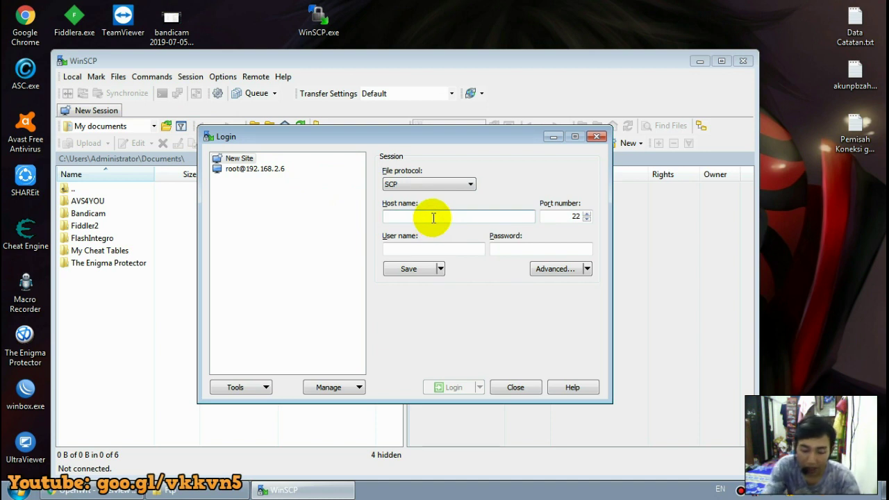
type("192.168")
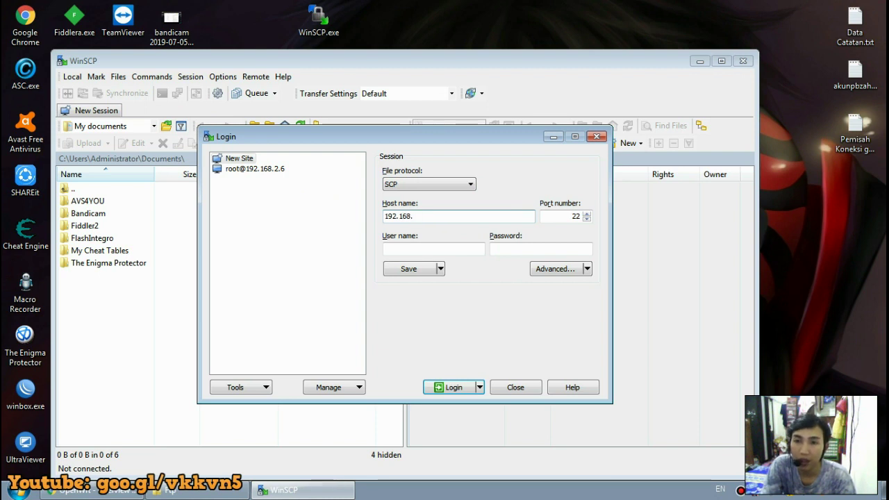
type(".2.6")
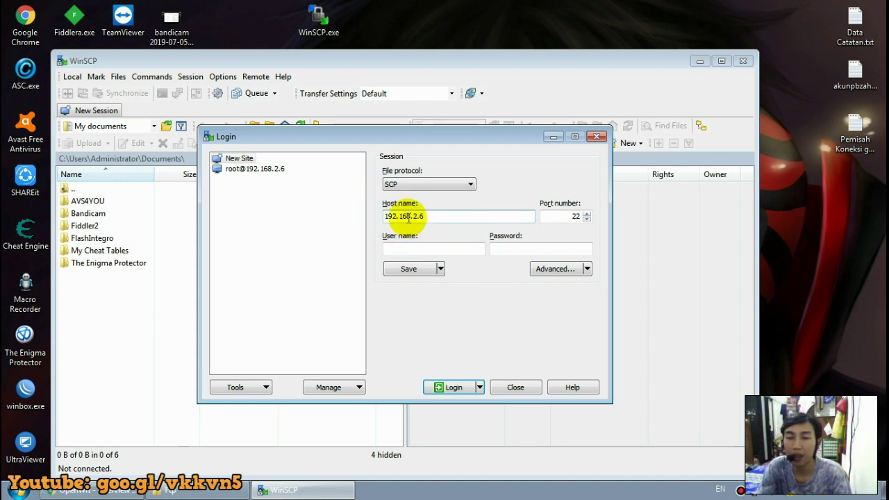
Enter user root and the password, log in, and accept the router's new host key.
left_click(443, 245)
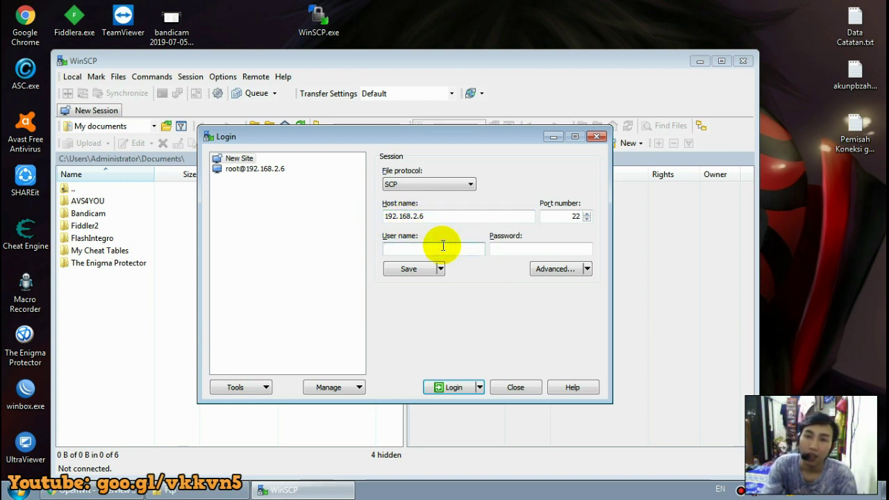
type("root")
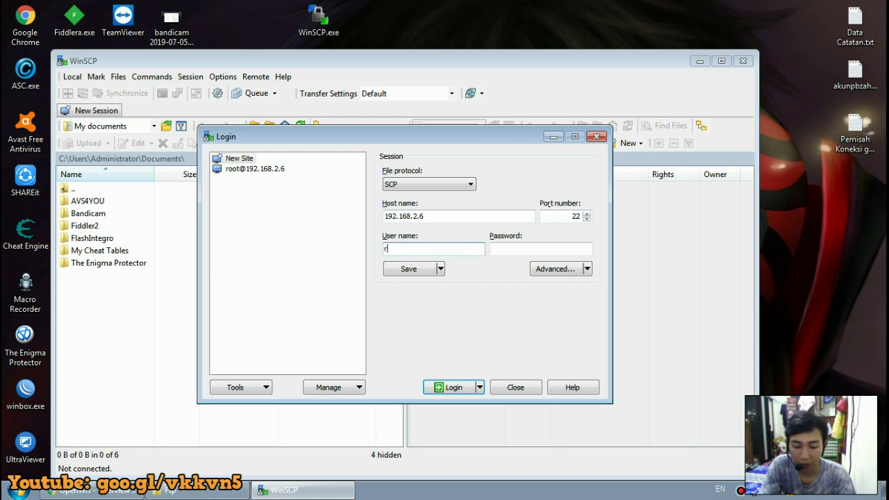
key("Tab")
key("Tab")
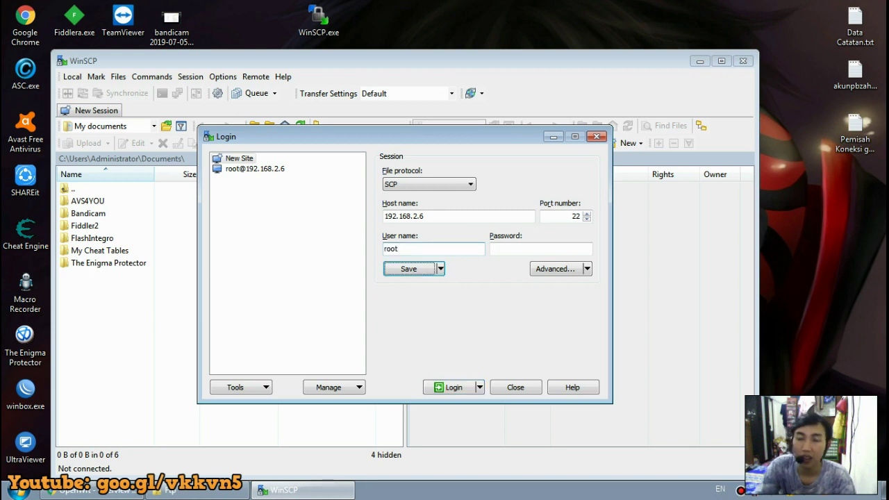
left_click(510, 248)
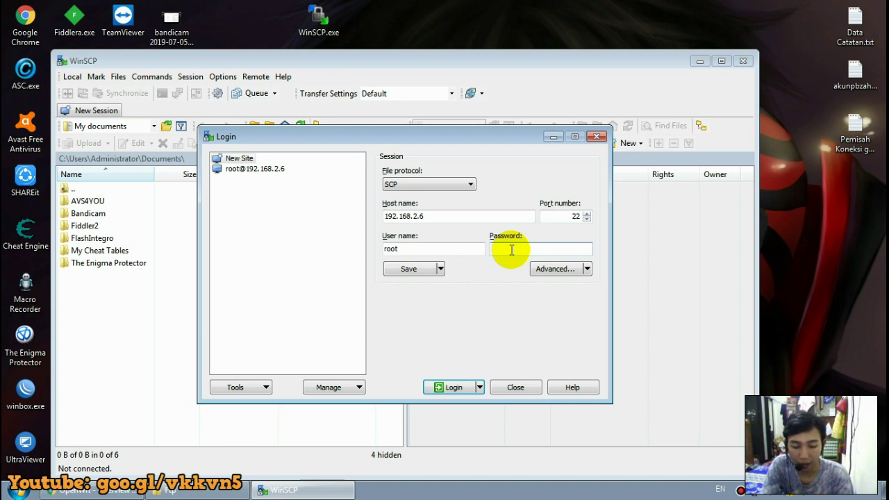
type("123")
left_click(458, 388)
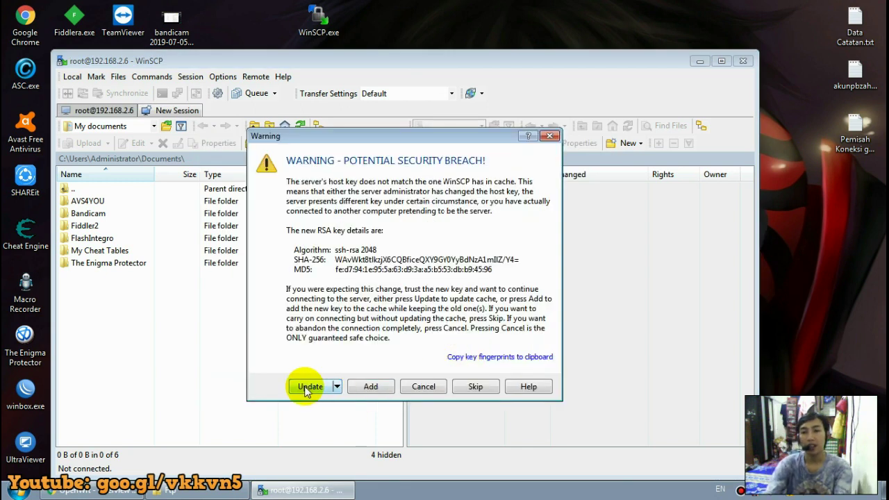
left_click(305, 387)
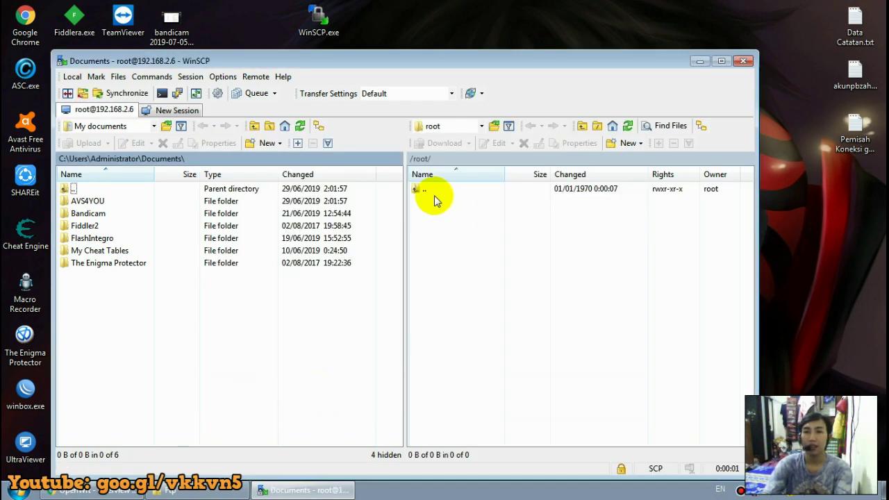
Navigate WinSCP to the router's /tmp folder with the Ftp folder window beside it.
double_click(434, 197)
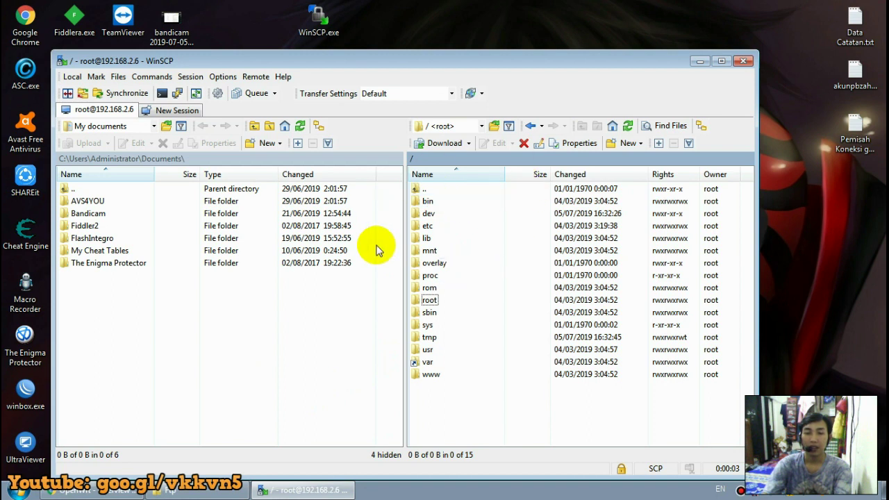
left_click(207, 492)
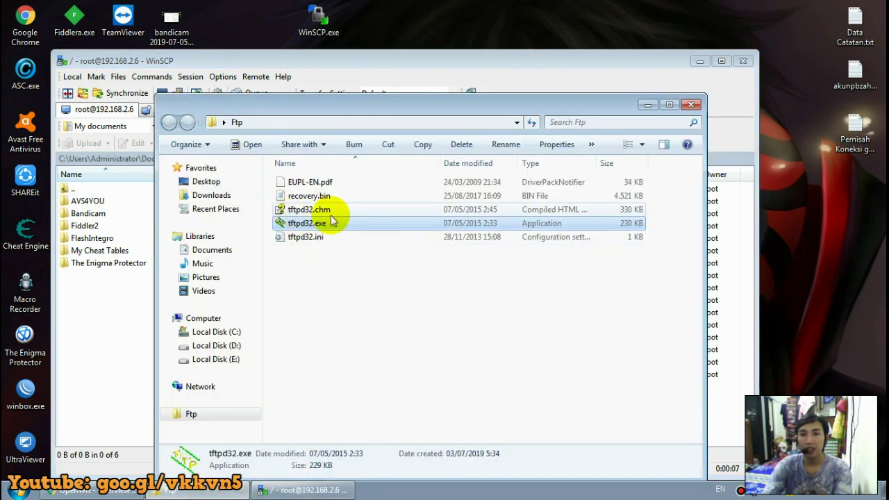
left_click_drag(437, 110, 730, 46)
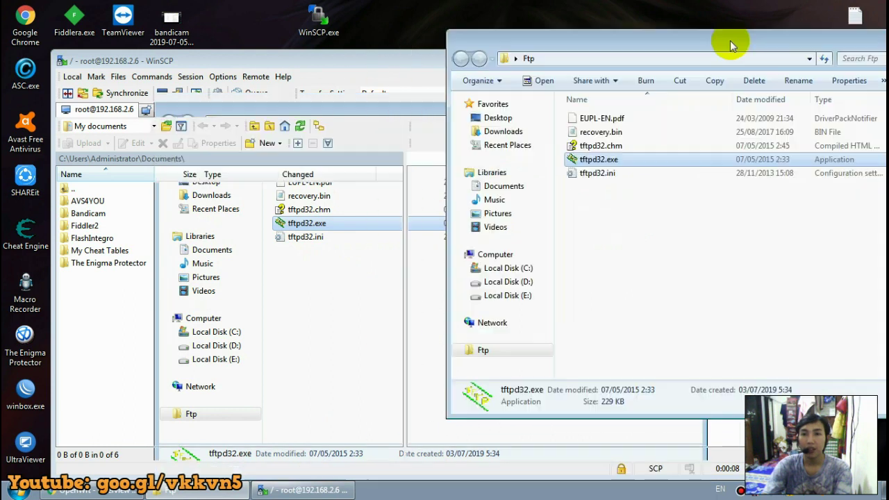
left_click(606, 133)
left_click_drag(659, 42, 752, 36)
left_click_drag(463, 57, 421, 31)
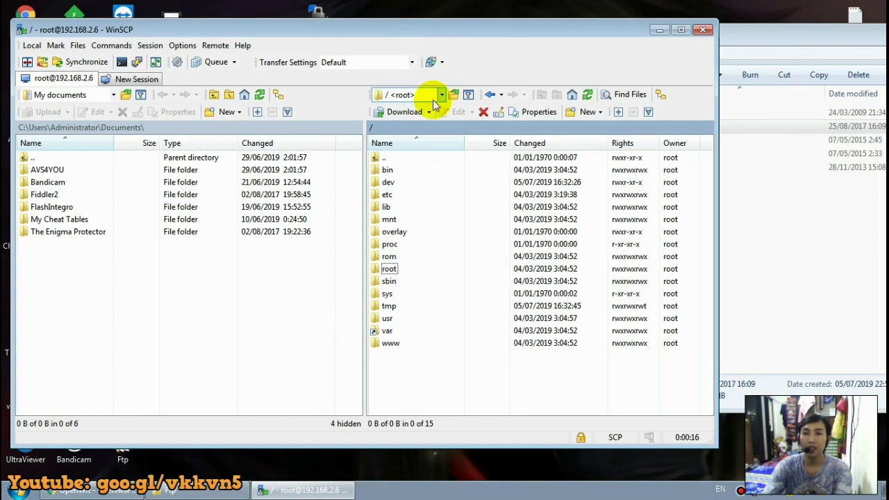
double_click(394, 309)
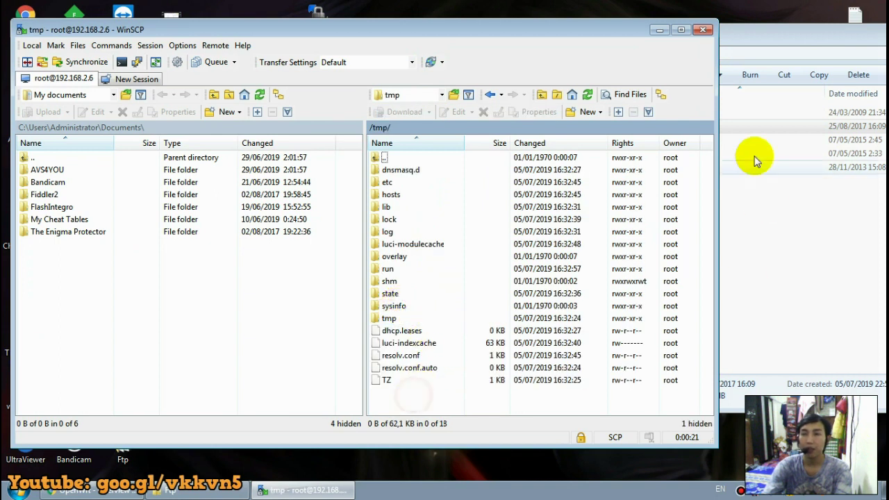
Drag recovery.bin from the Ftp folder into /tmp, verify it, and minimize WinSCP.
left_click(761, 35)
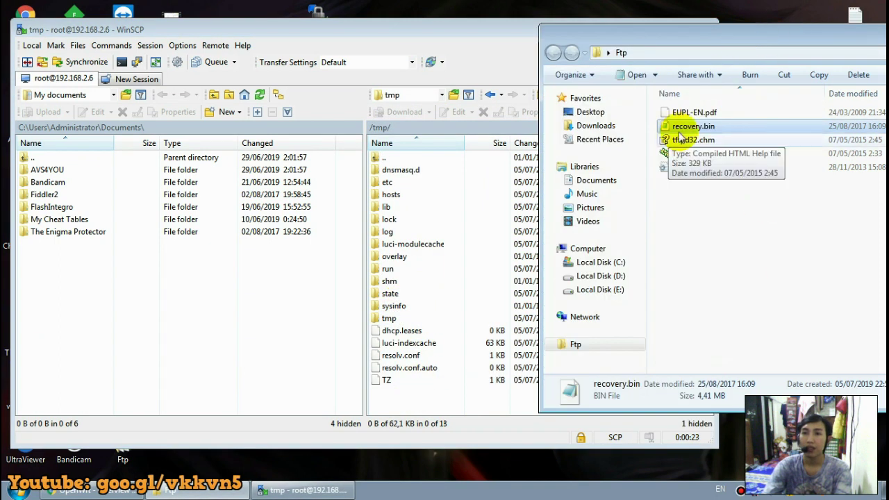
left_click_drag(684, 133, 433, 394)
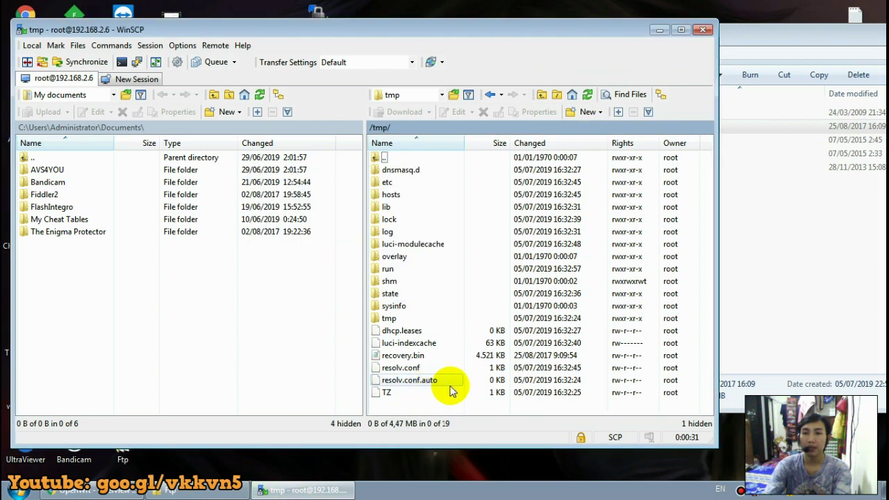
left_click(403, 357)
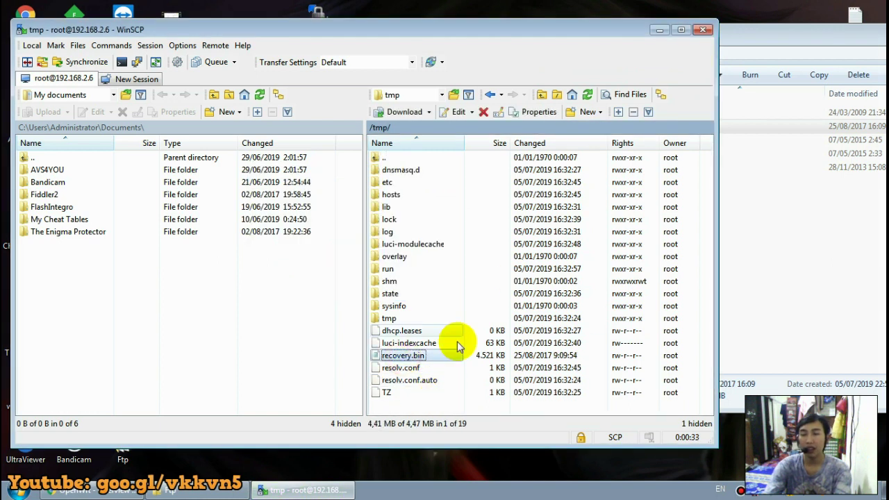
left_click(657, 30)
Copy the 'cd /tmp' line from the Notepad command notes and bring WinSCP back to the front.
double_click(318, 285)
left_click(28, 86)
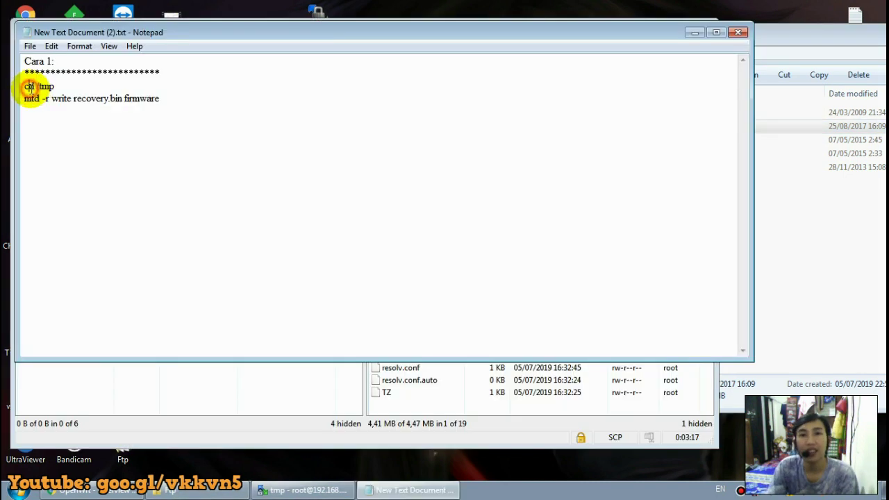
left_click_drag(57, 86, 19, 86)
right_click(36, 86)
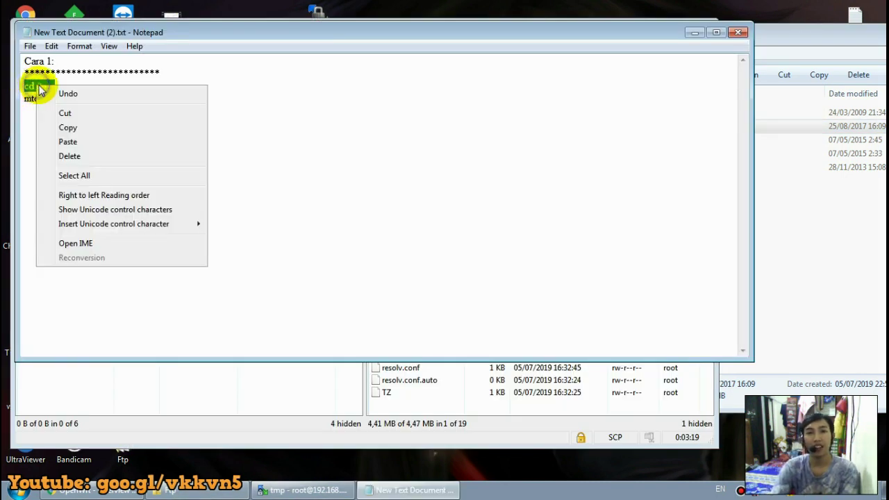
left_click(68, 127)
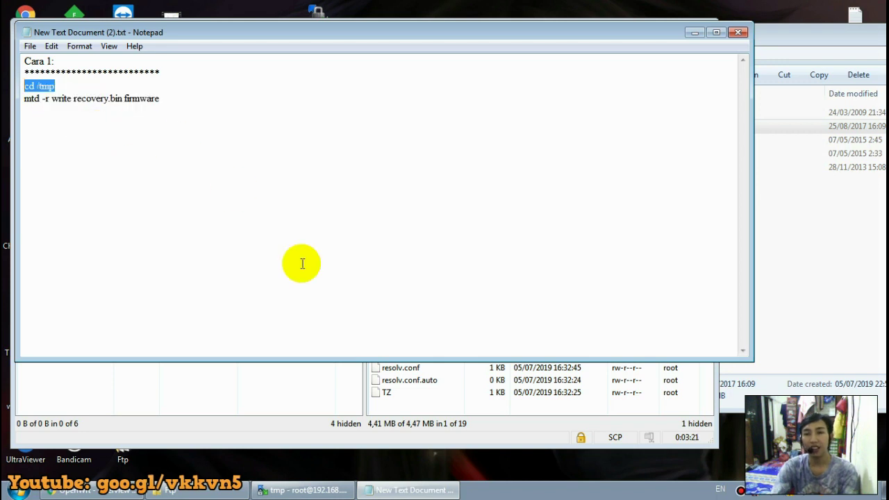
left_click(330, 490)
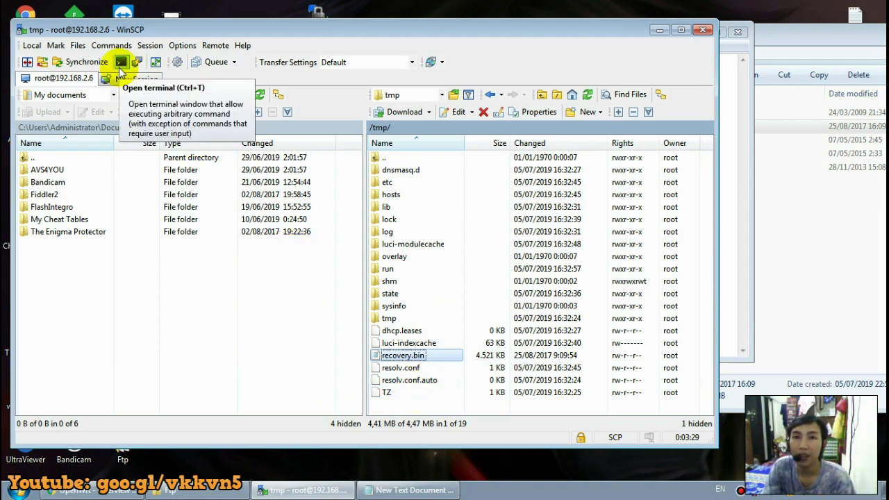
Paste and execute 'cd /tmp' in WinSCP's console, then select the mtd line in Notepad.
left_click(122, 63)
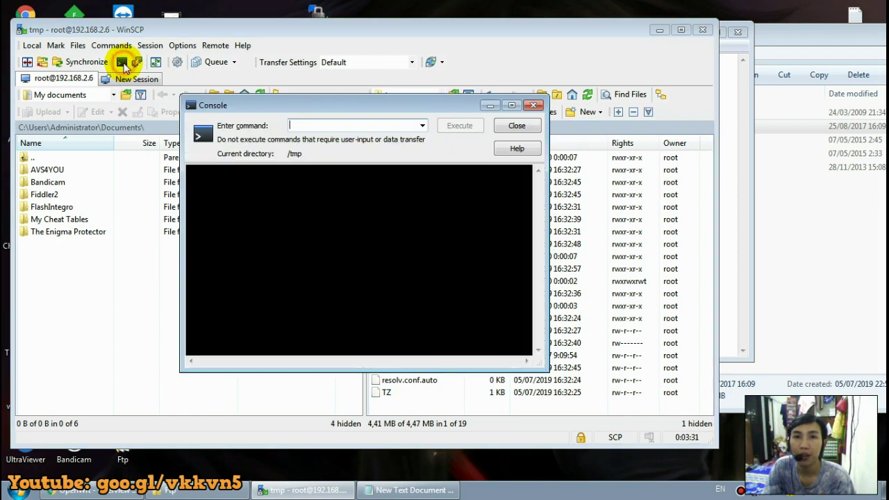
right_click(327, 126)
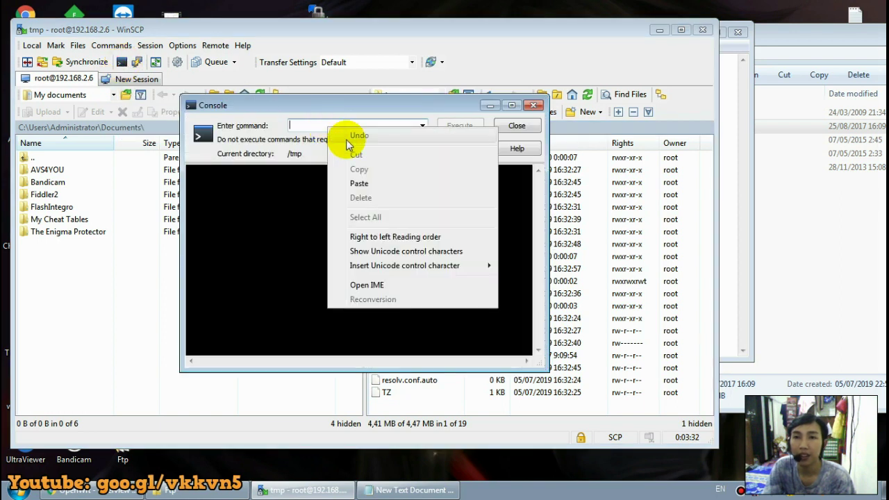
left_click(368, 183)
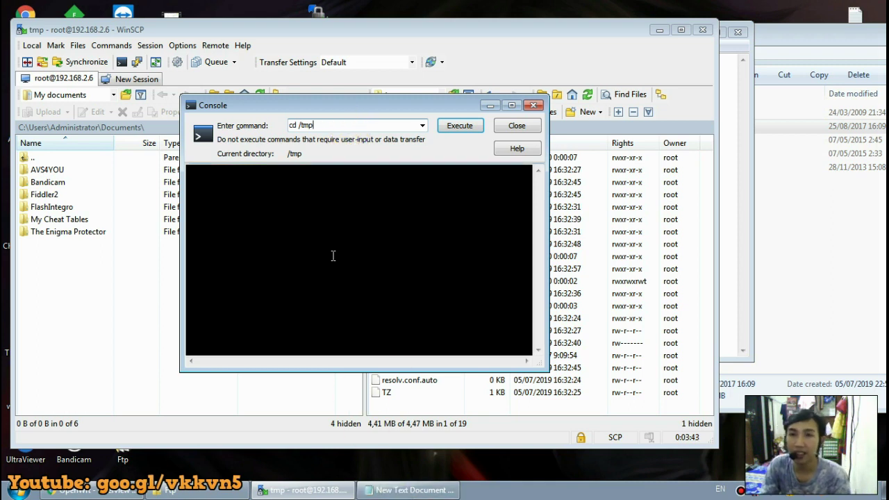
left_click(460, 126)
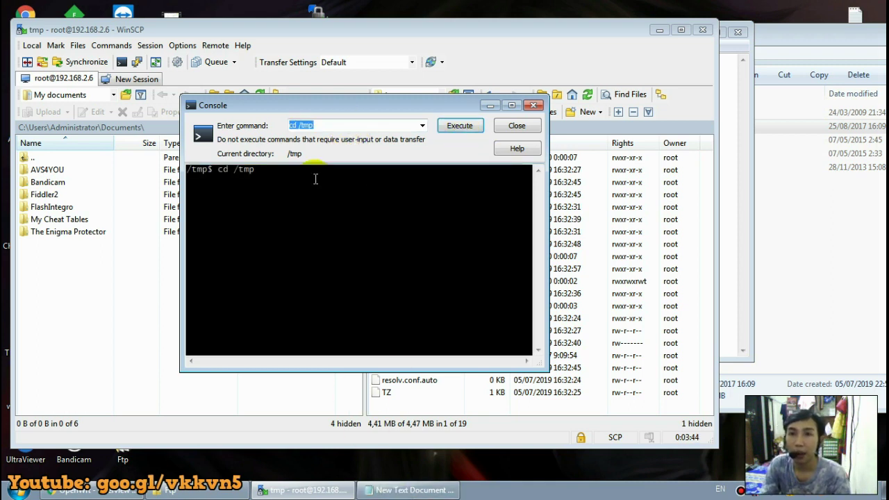
left_click(410, 490)
left_click_drag(174, 96, 27, 104)
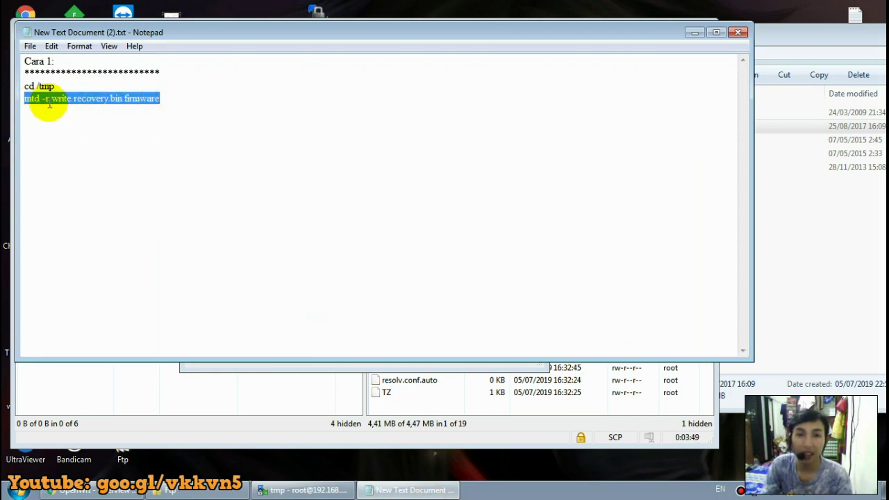
Copy the 'mtd -r write recovery.bin firmware' line and return to the WinSCP console.
right_click(84, 98)
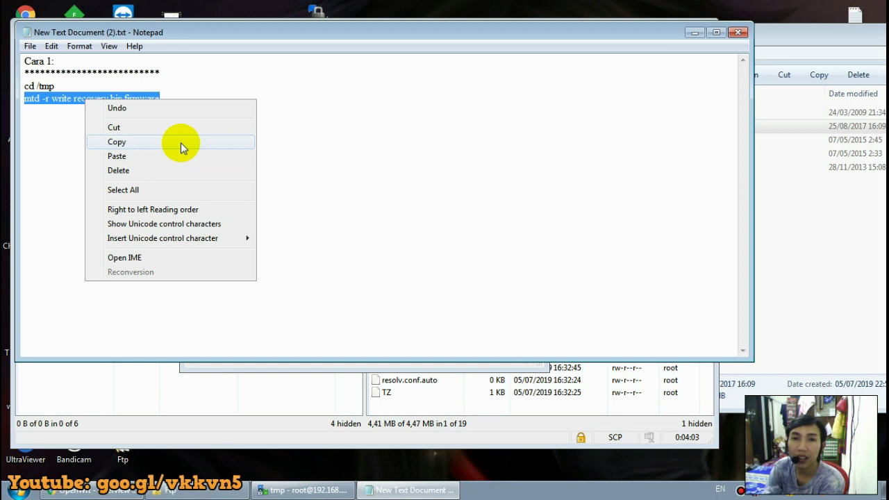
left_click(180, 143)
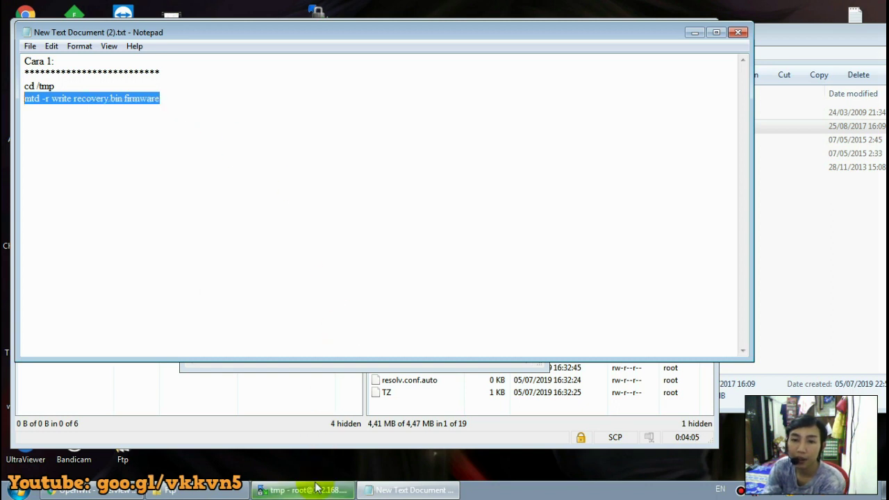
left_click(316, 488)
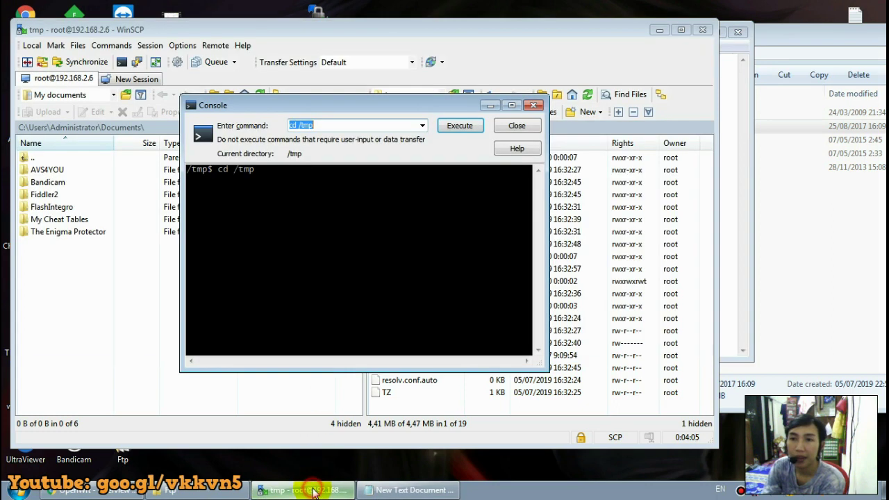
Paste 'mtd -r write recovery.bin firmware' over 'cd /tmp' in the console and execute it.
right_click(376, 125)
left_click(434, 180)
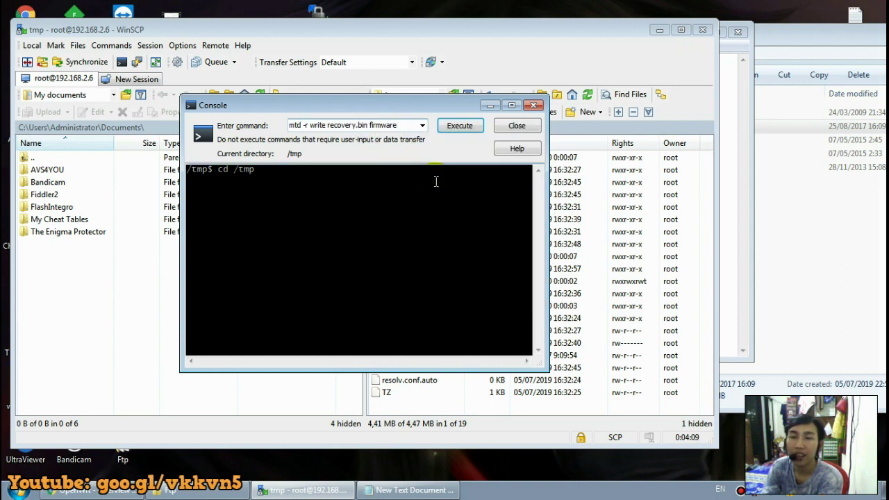
left_click(449, 129)
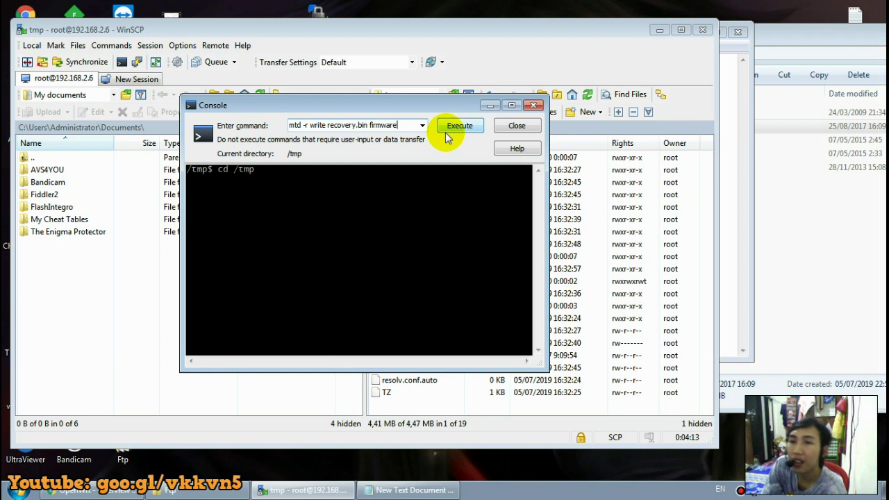
left_click(461, 134)
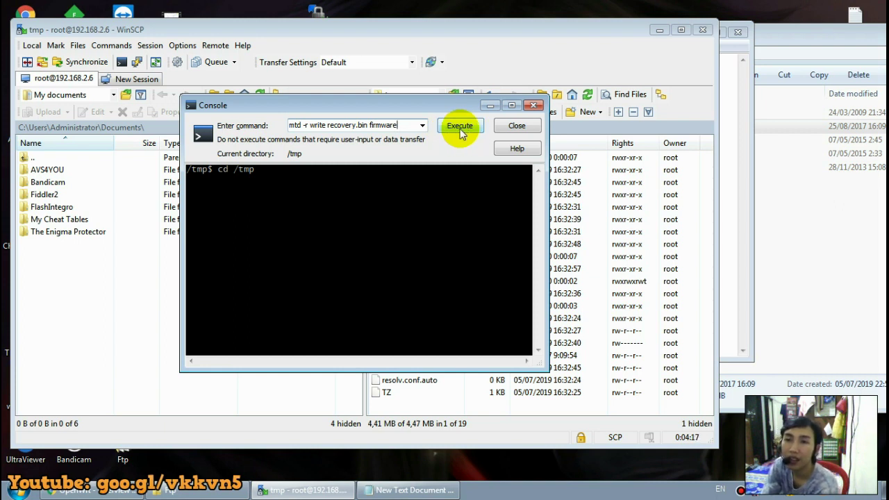
left_click(461, 134)
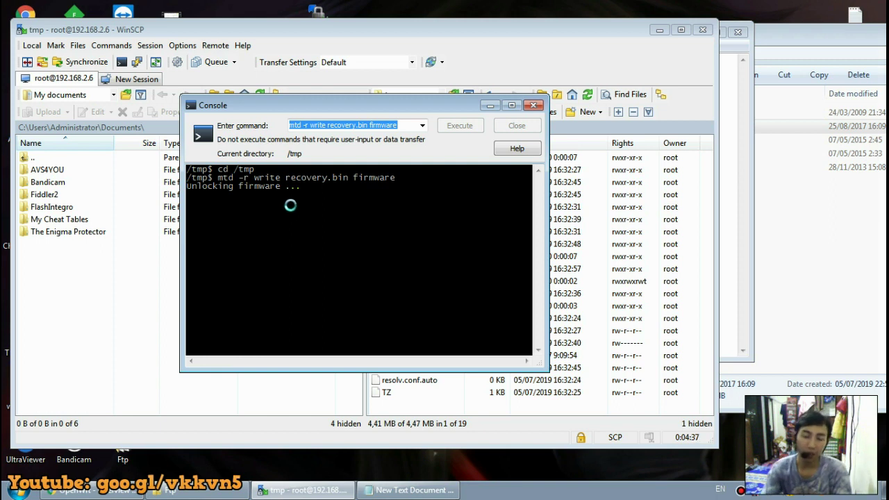
Enter 'ping 192.168.0.254 -t' in the Start menu search, then go back to WinSCP.
left_click(9, 493)
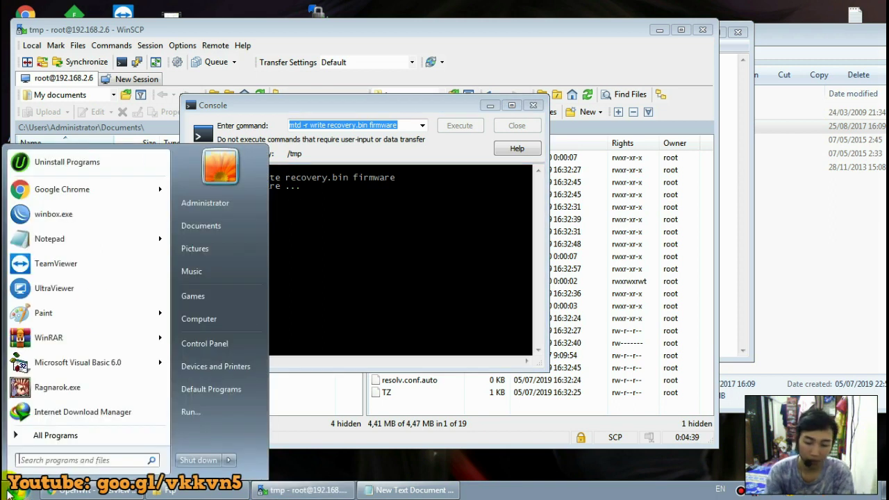
type("ping ")
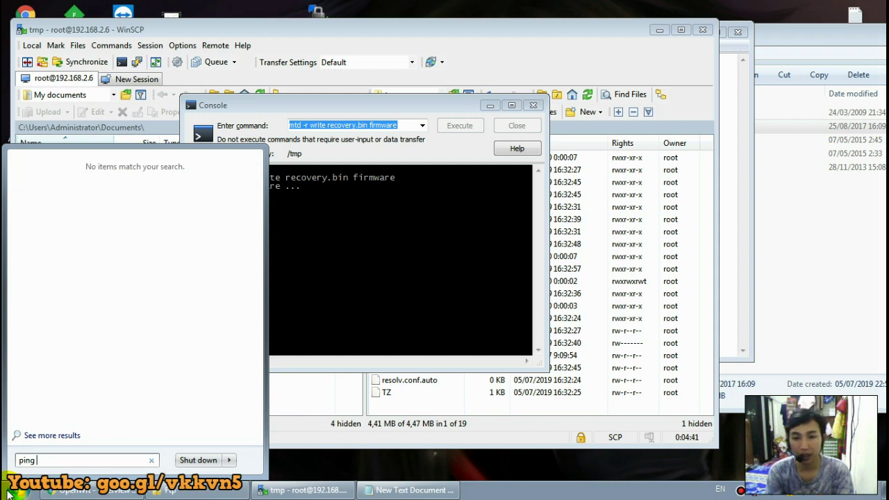
type("192.168.0.25")
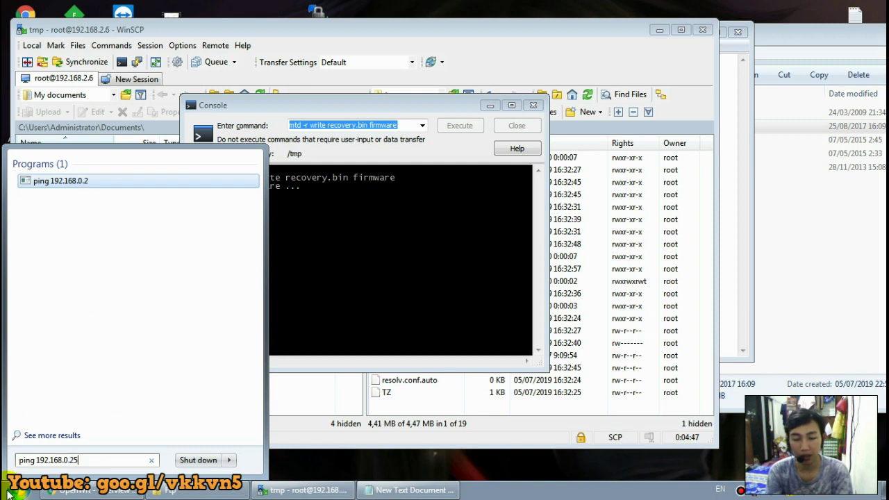
type("4 -t")
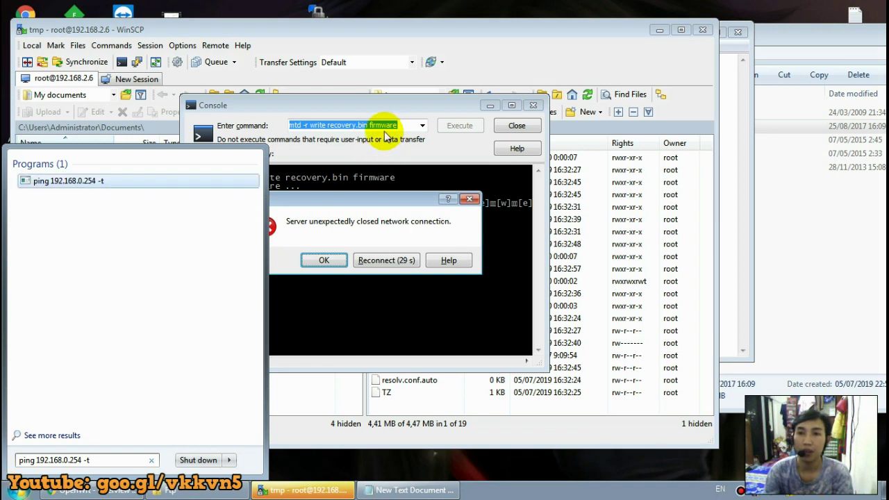
left_click(381, 201)
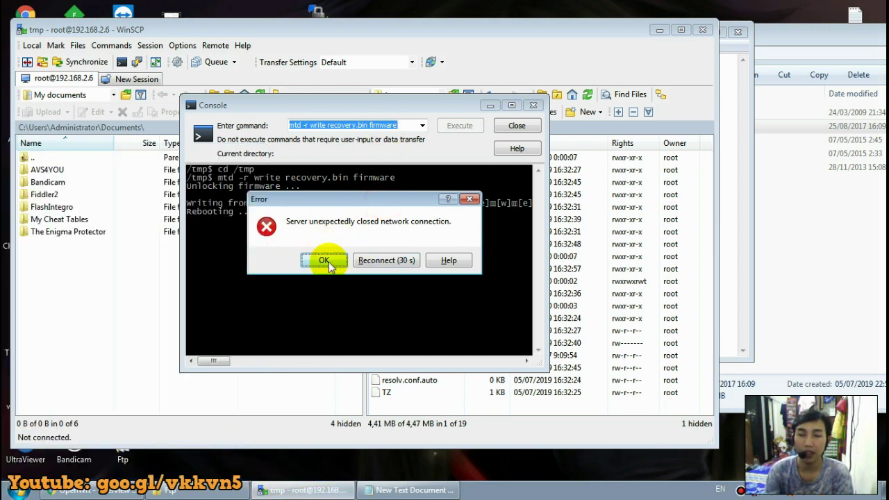
Dismiss the lost-connection errors, close WinSCP and Notepad without saving, then bring Chrome forward.
left_click(323, 260)
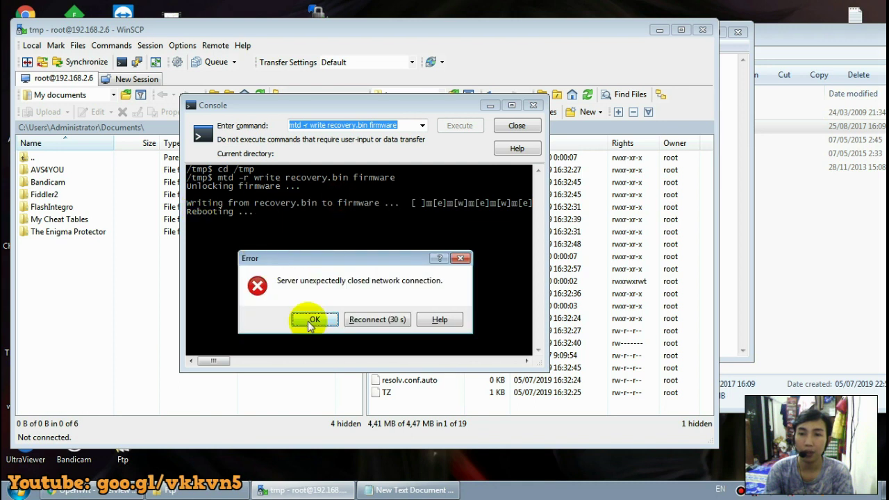
left_click(315, 319)
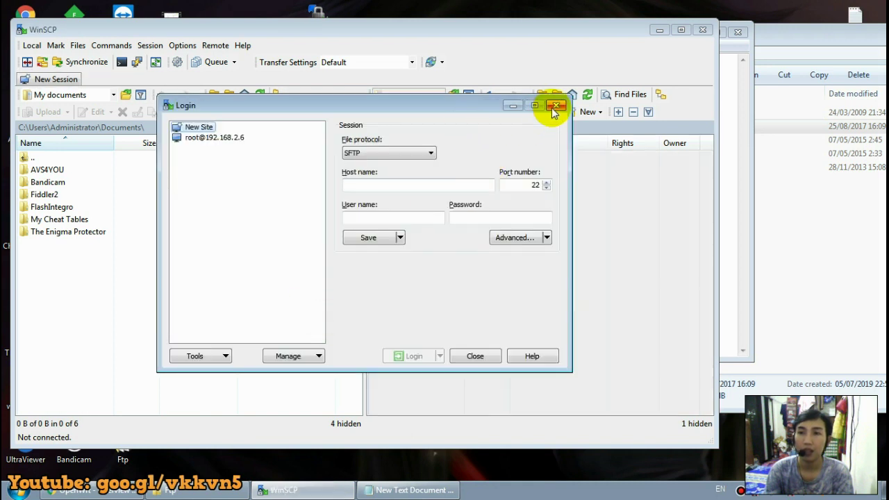
left_click(554, 107)
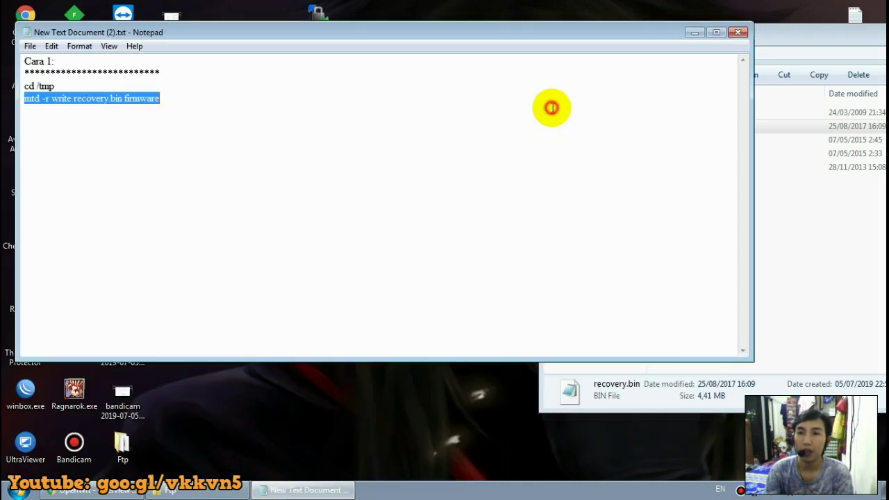
left_click(736, 35)
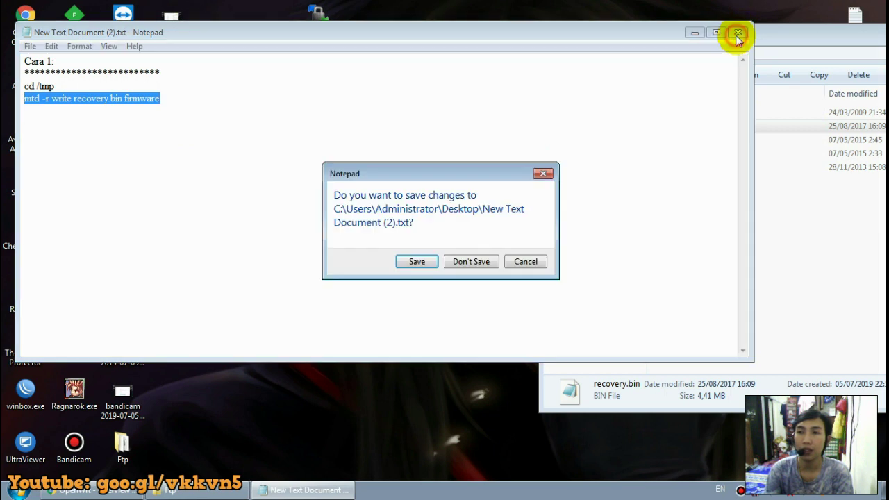
left_click(469, 262)
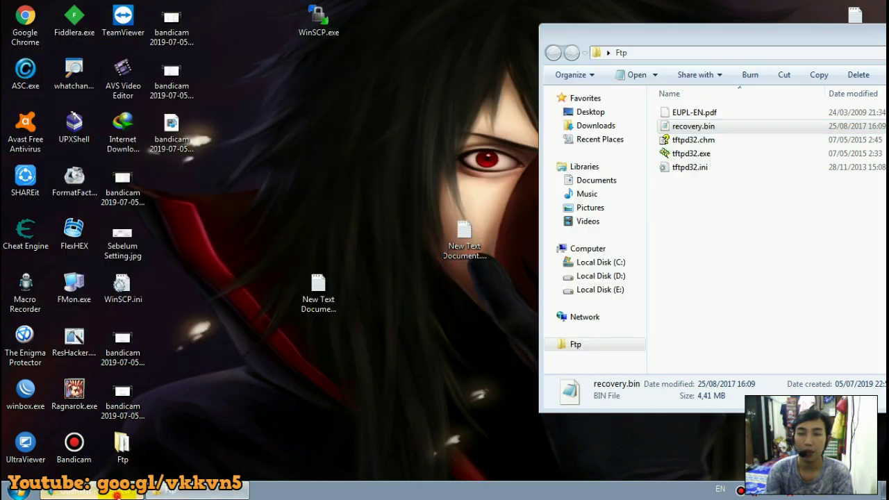
left_click(132, 490)
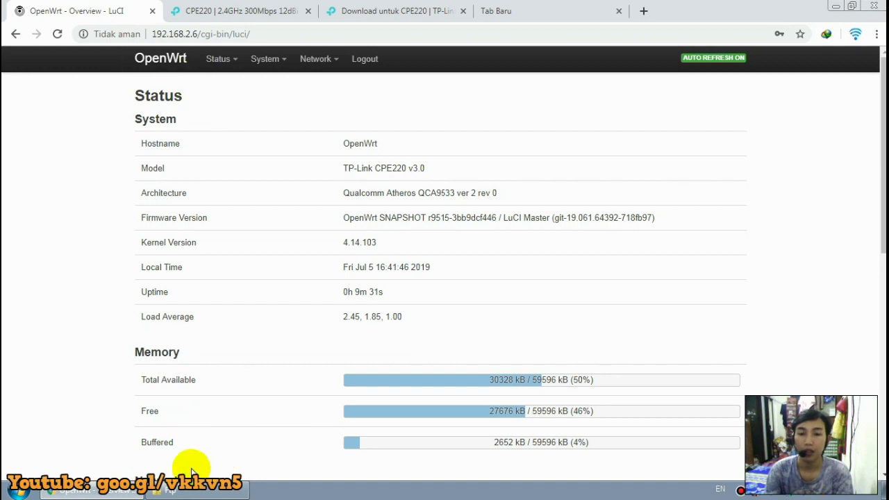
Start a continuous ping to 192.168.0.254 and move its console aside.
left_click(20, 492)
type("ping")
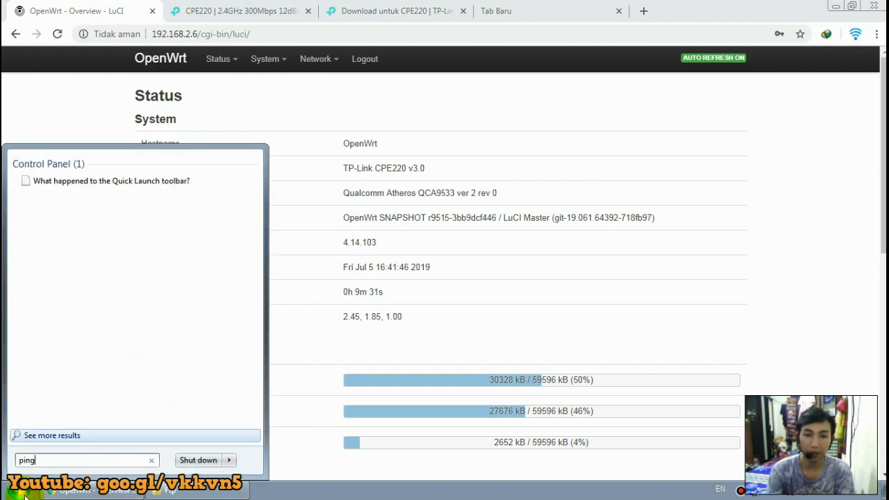
type(" 192.16")
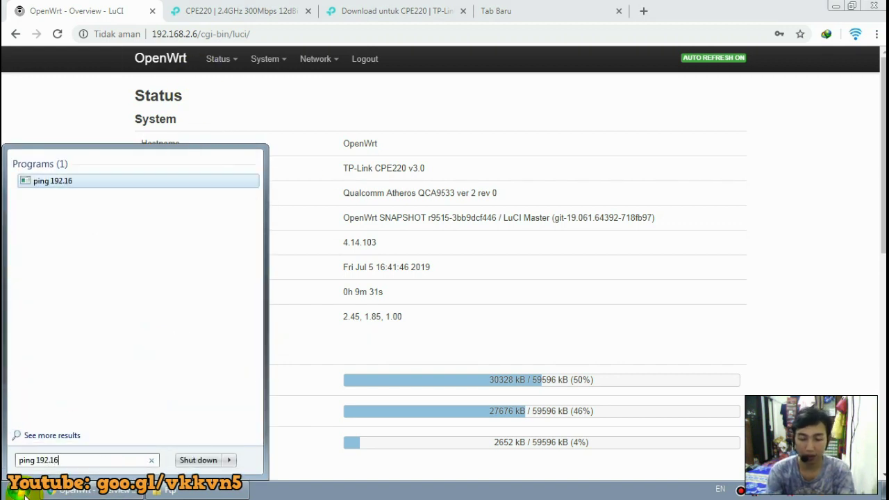
type("8.0.")
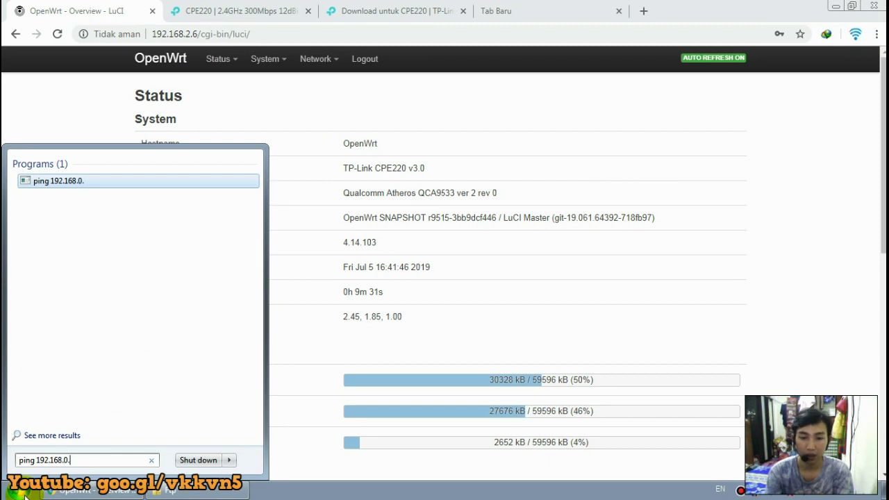
type("254 -t")
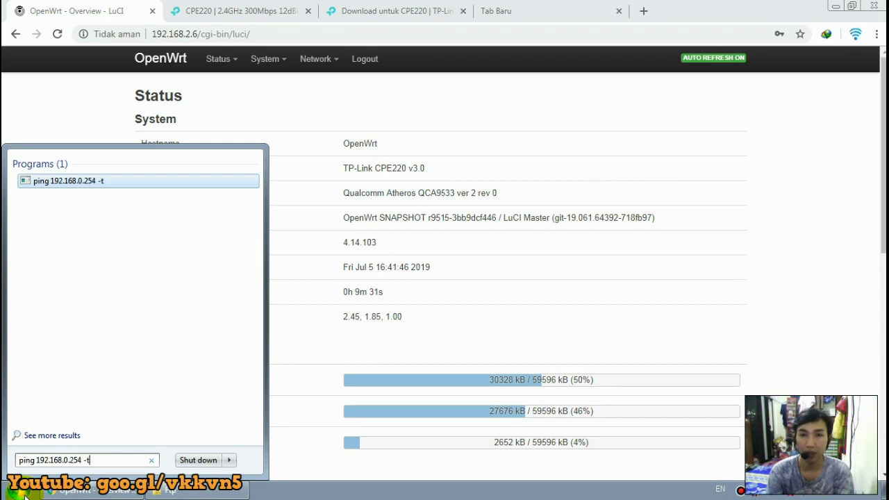
key("Return")
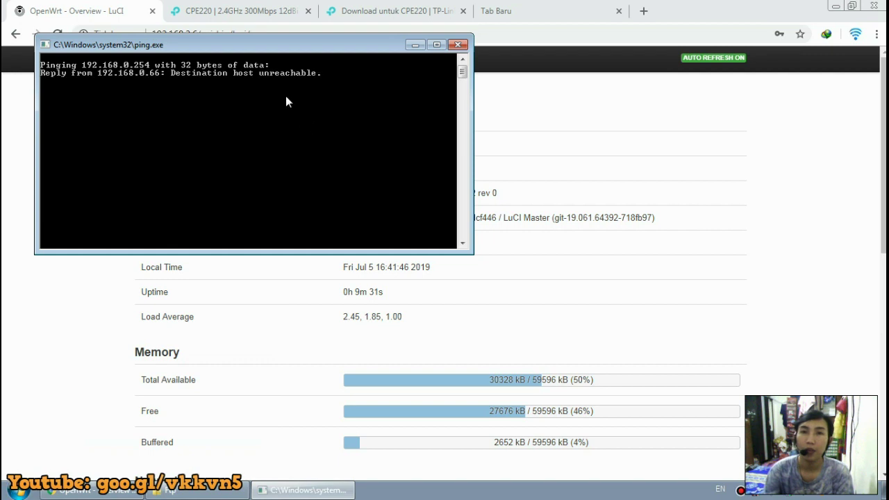
left_click_drag(311, 44, 696, 144)
Change Chrome's address to 192.168.0.254 and load that page.
mouse_move(243, 61)
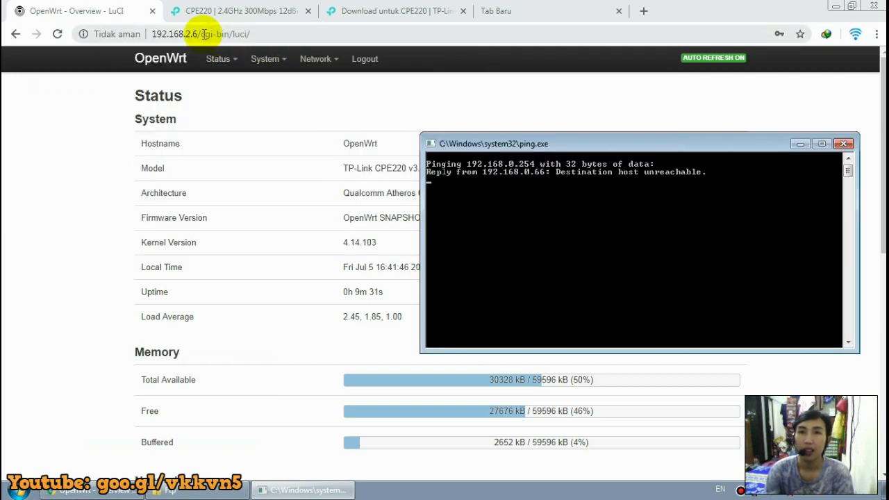
left_click_drag(299, 35, 199, 42)
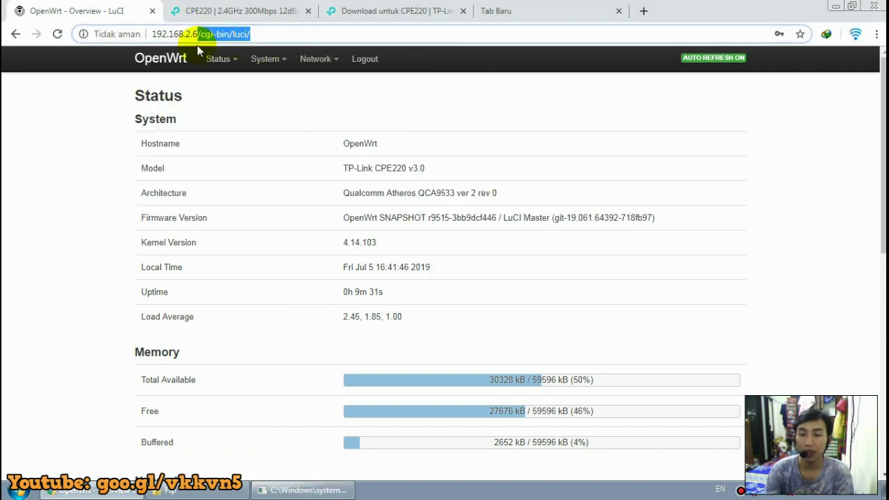
key("BackSpace")
key("Return")
left_click_drag(211, 34, 128, 43)
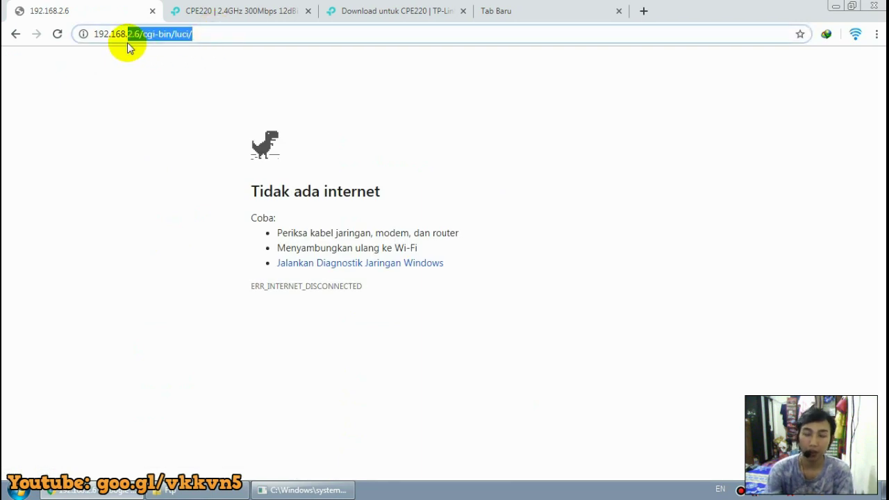
type("0.254")
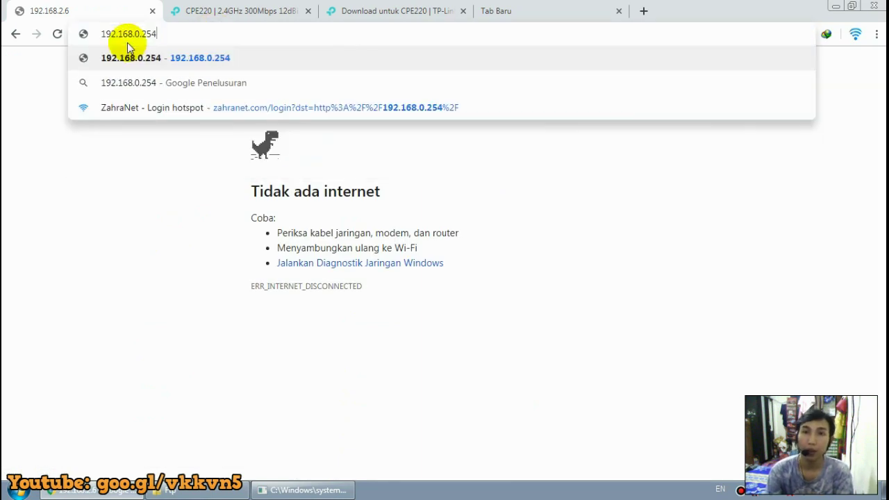
key("Return")
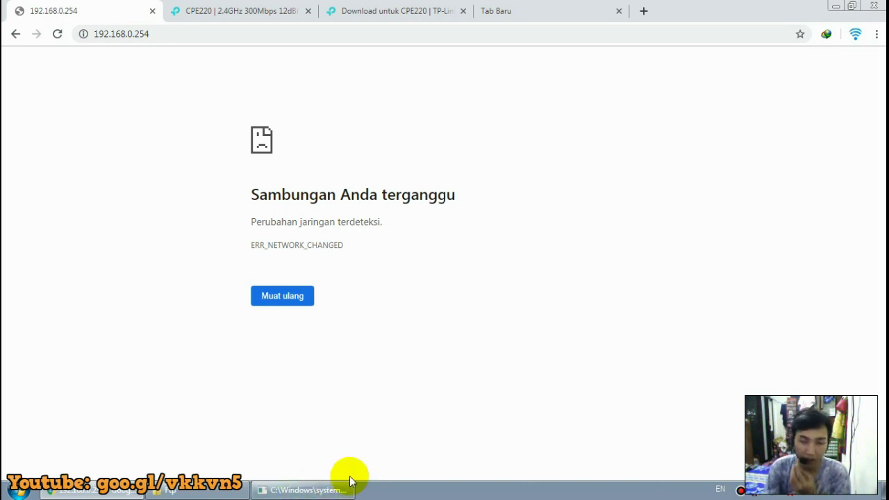
mouse_move(325, 496)
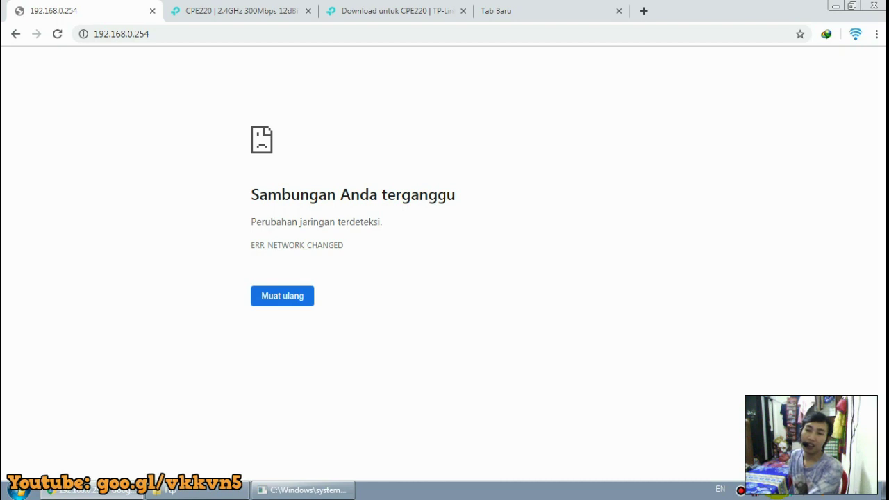
mouse_move(791, 493)
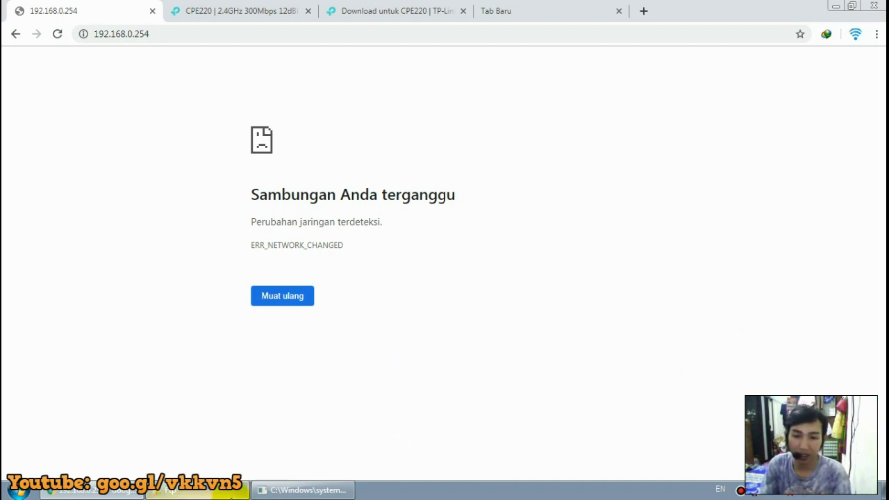
Restore the Ftp folder window, check recovery.bin, launch tftpd32.exe and open its server interface list.
left_click(202, 490)
left_click_drag(716, 41, 263, 118)
left_click_drag(364, 95, 353, 67)
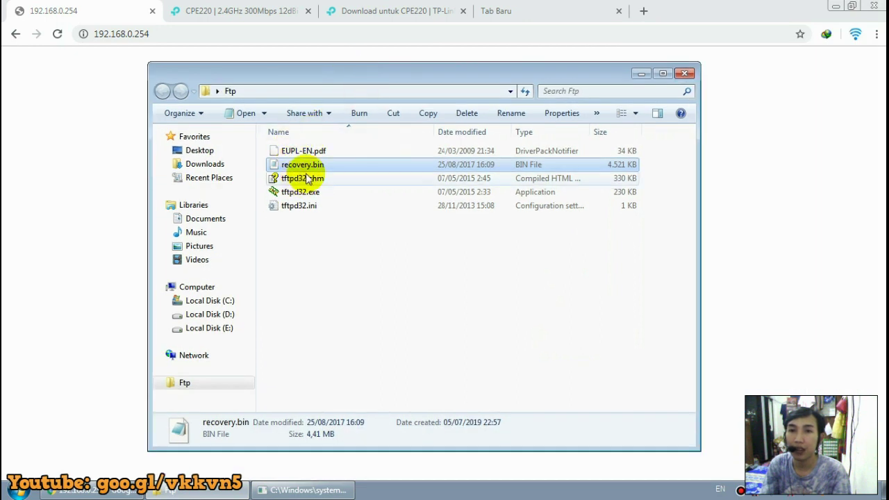
left_click(307, 257)
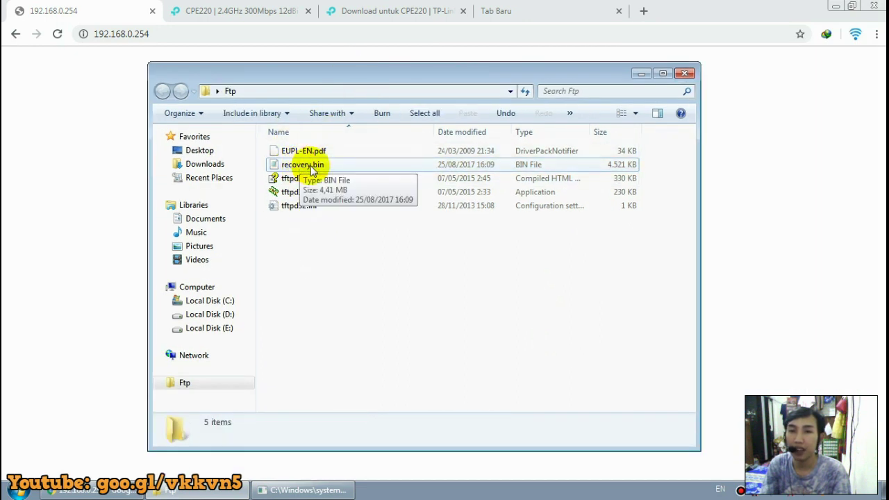
left_click(312, 166)
left_click(328, 244)
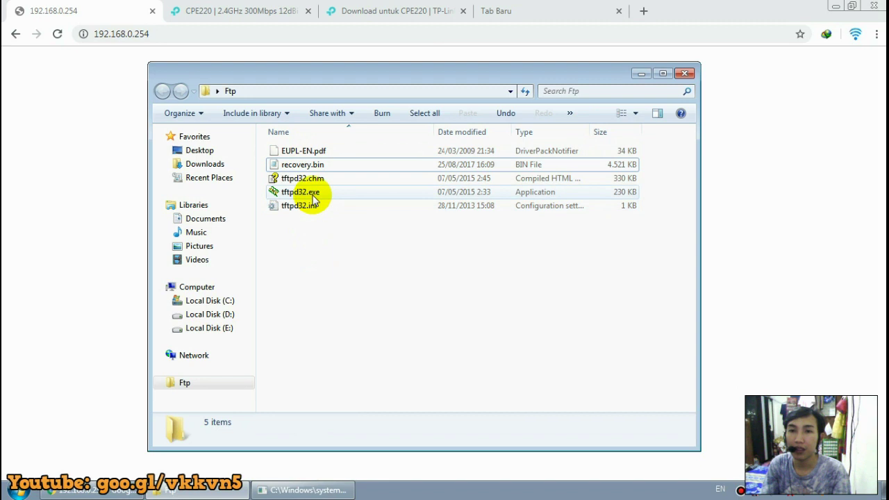
double_click(314, 197)
left_click_drag(381, 221, 357, 207)
left_click(459, 236)
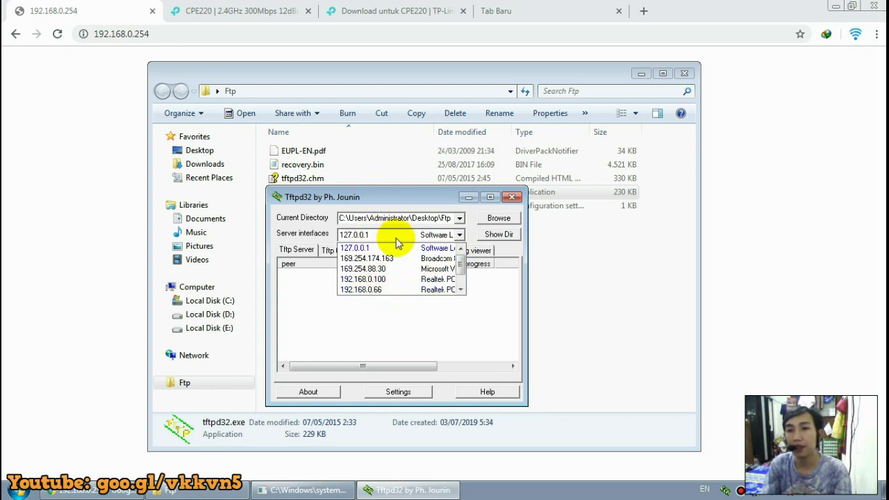
Close the server interface list, leaving 127.0.0.1 selected.
left_click(504, 302)
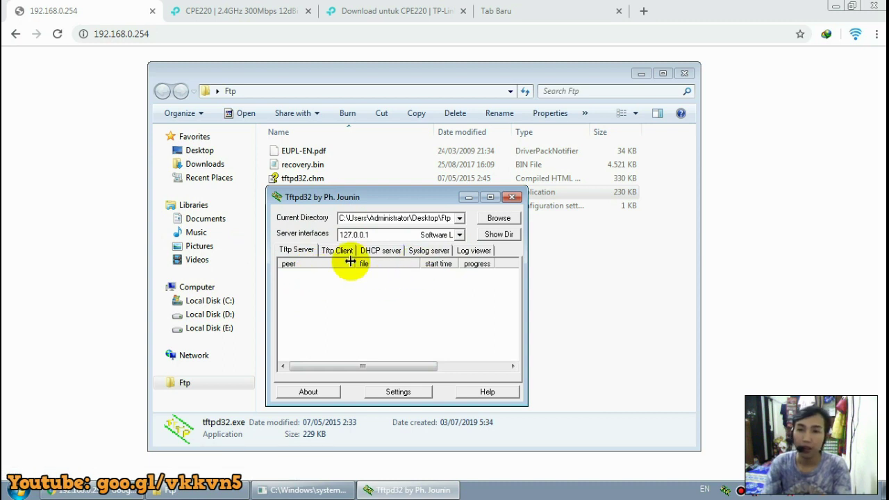
Review the Log viewer entries for the recovery.bin transfer, then close Tftpd32.
left_click(473, 251)
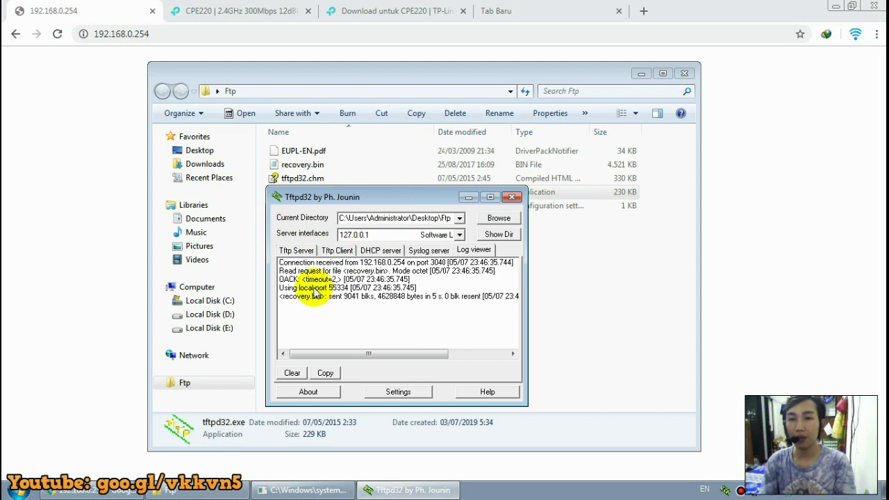
left_click(512, 199)
Reload 192.168.0.254 in Chrome to show the stock TP-Link CPE220 login page, then return to the Ftp folder.
left_click(327, 492)
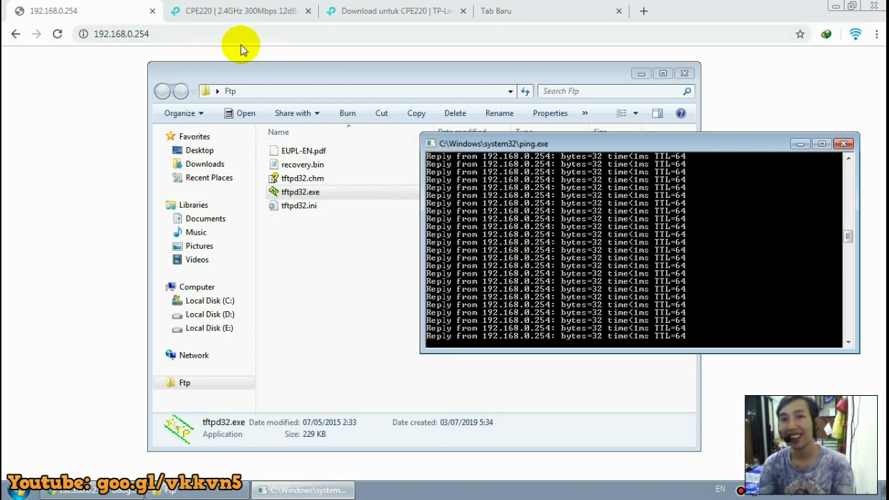
left_click(233, 30)
key("Return")
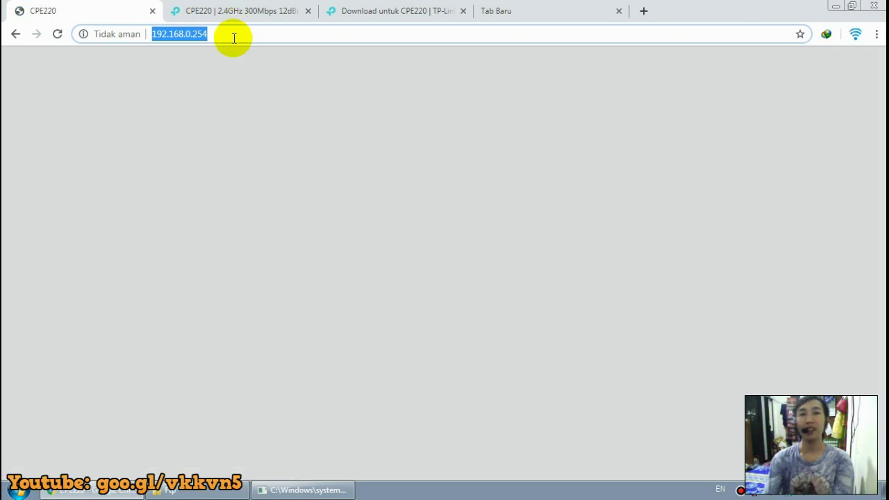
left_click(531, 147)
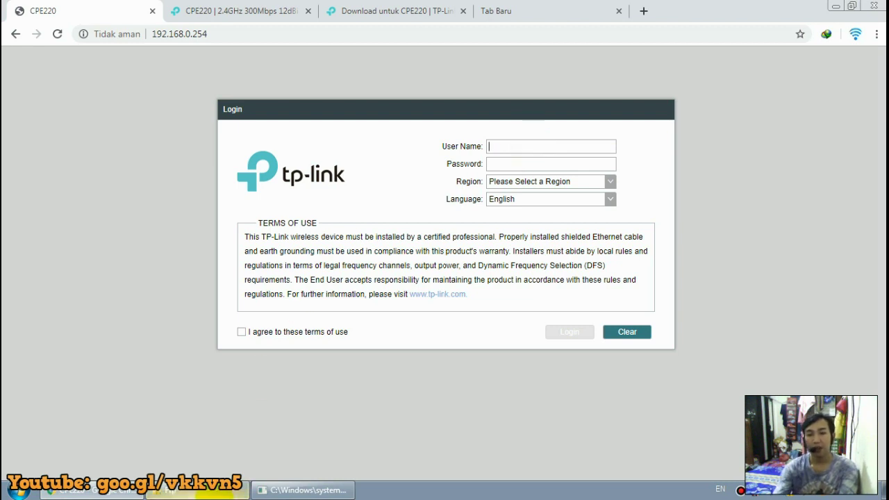
left_click(214, 490)
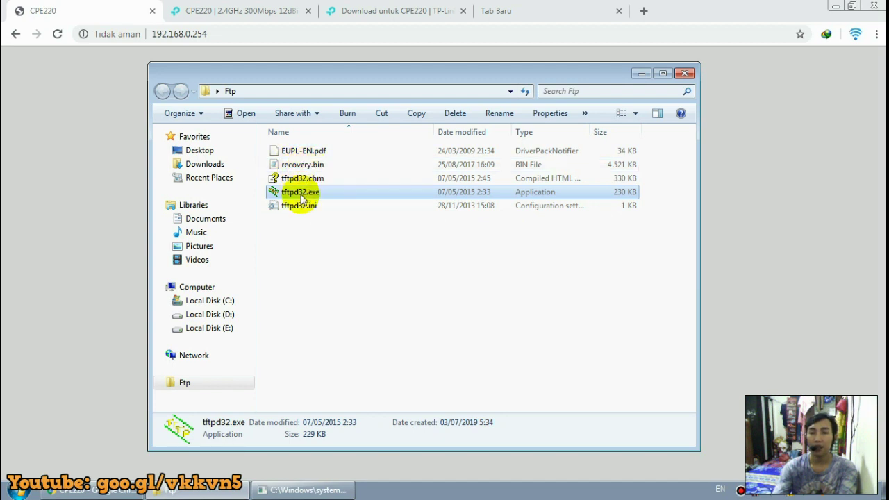
Launch tftpd32.exe from the Ftp folder, show its empty Log viewer, and highlight recovery.bin beside it.
double_click(301, 197)
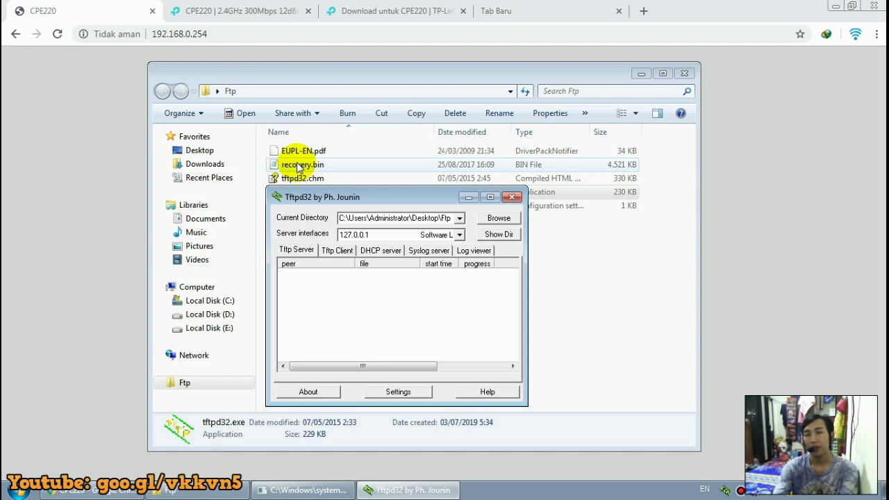
left_click(474, 250)
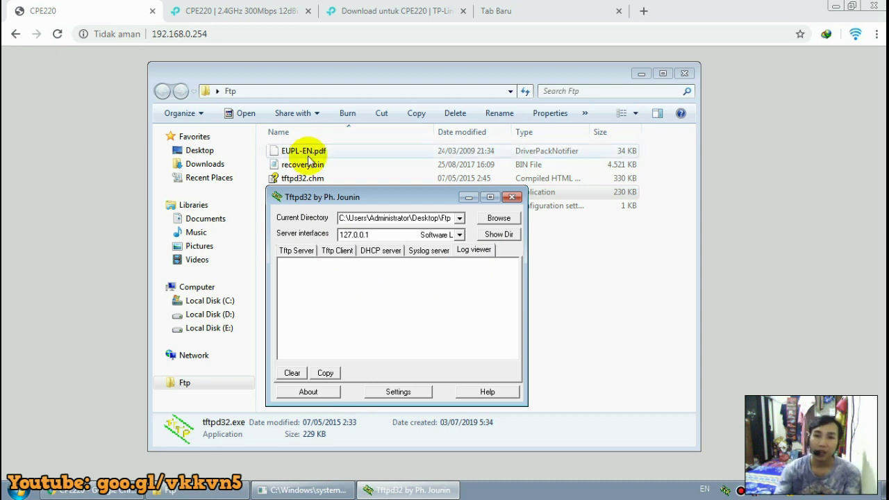
left_click(311, 171)
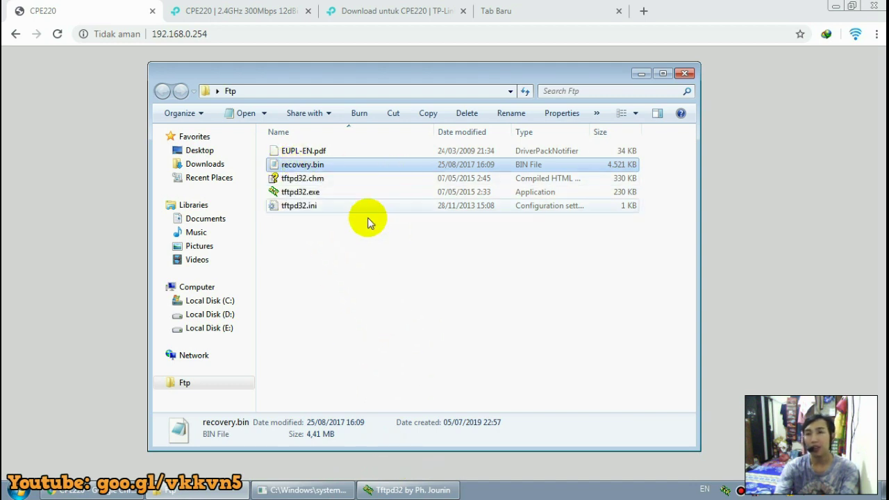
left_click(381, 489)
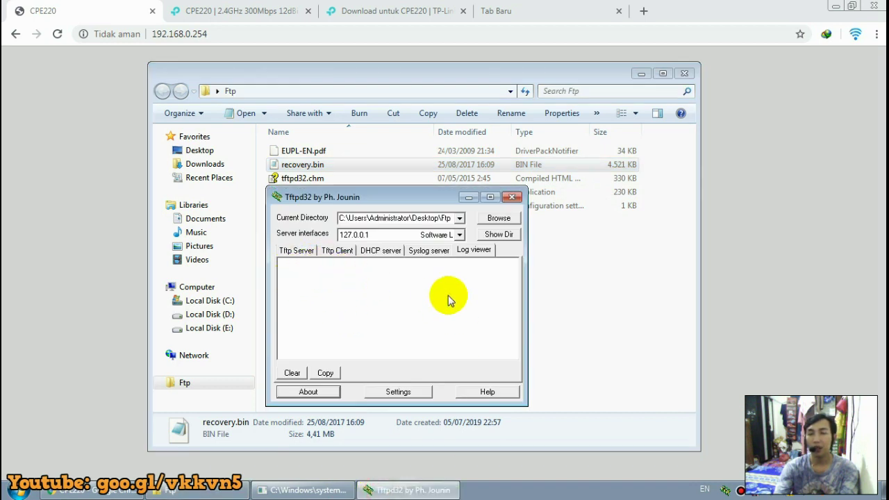
left_click(317, 168)
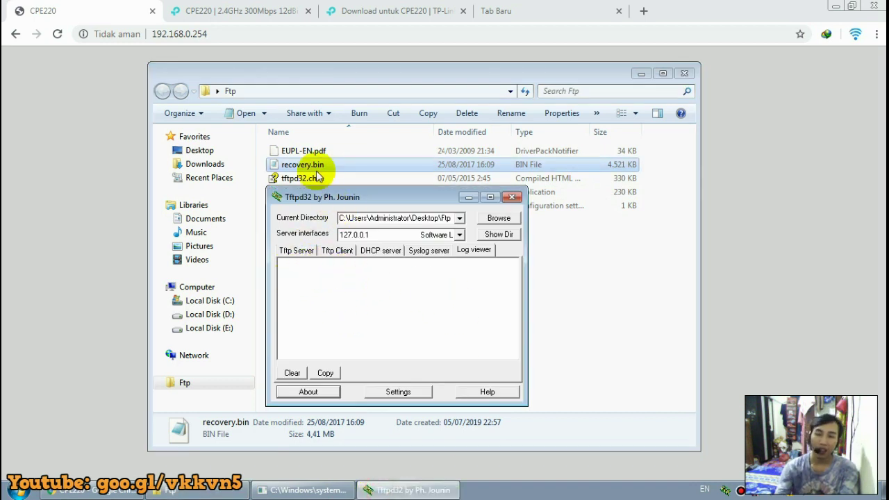